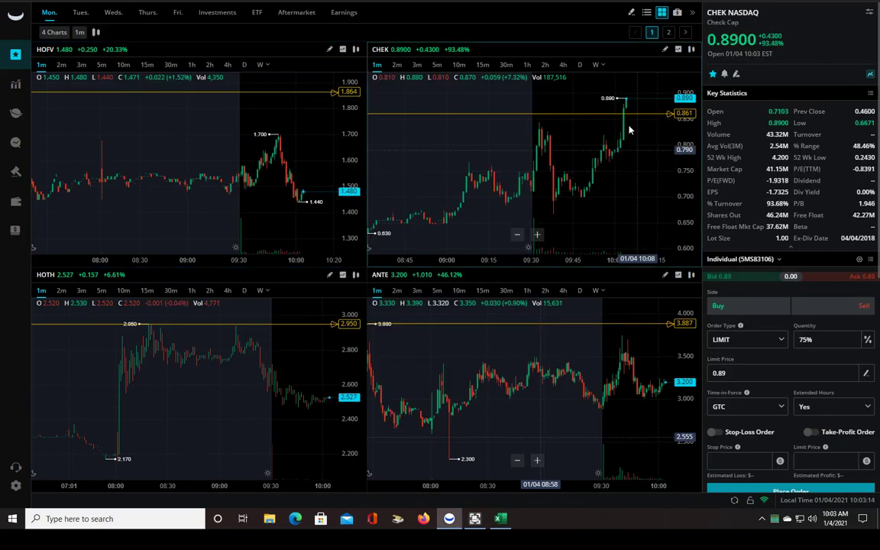
Zoom in on the most recent candles of the CHEK 1-minute chart
scroll(633, 134, "up", 5)
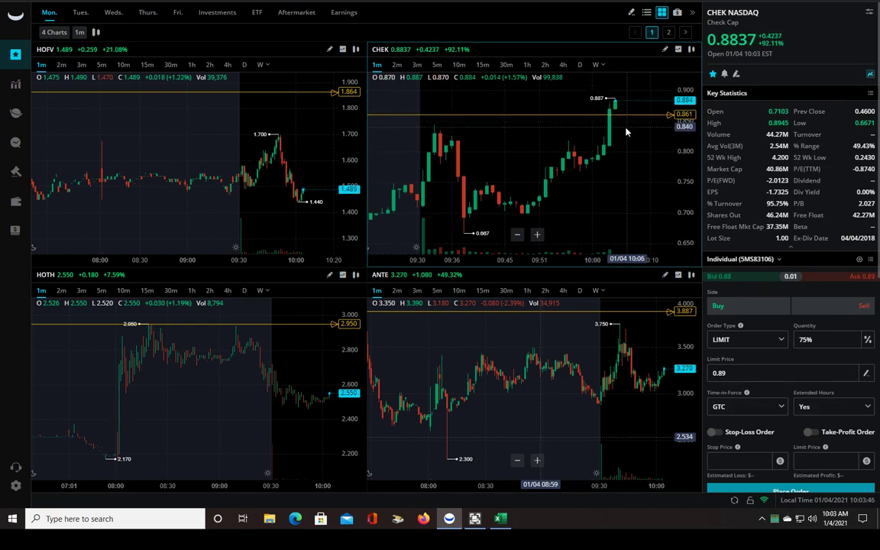
scroll(625, 131, "up", 3)
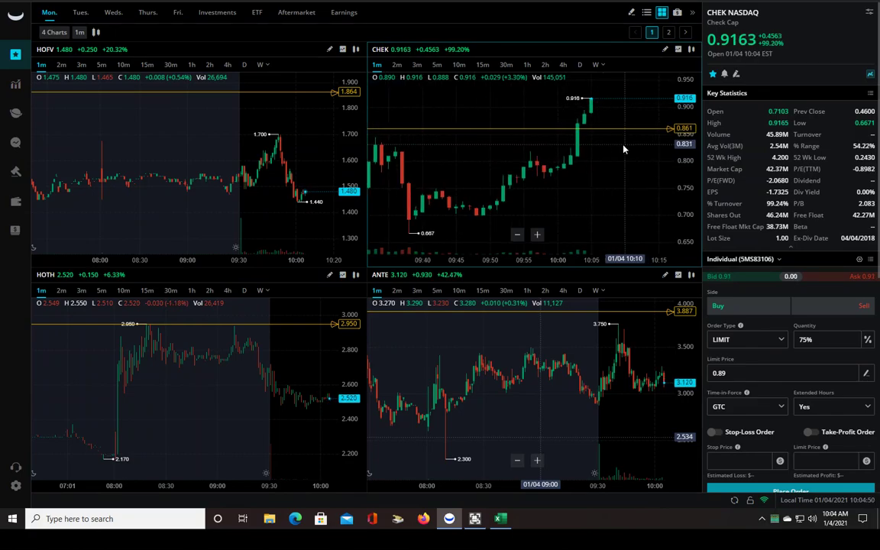
Zoom the CHEK chart further to roughly 09:50–10:13 so volume bars appear
scroll(623, 149, "up", 2)
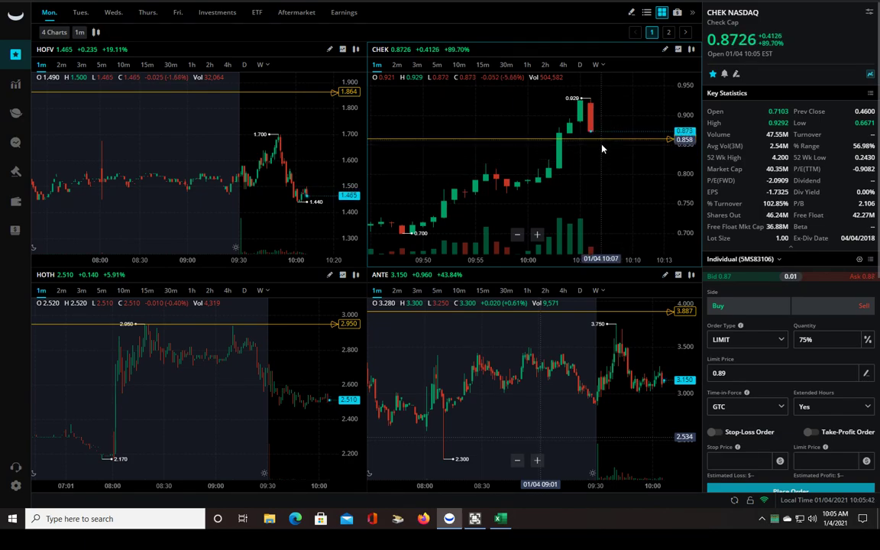
Pan the CHEK chart left to leave empty space after the newest candles
left_click_drag(600, 155, 580, 138)
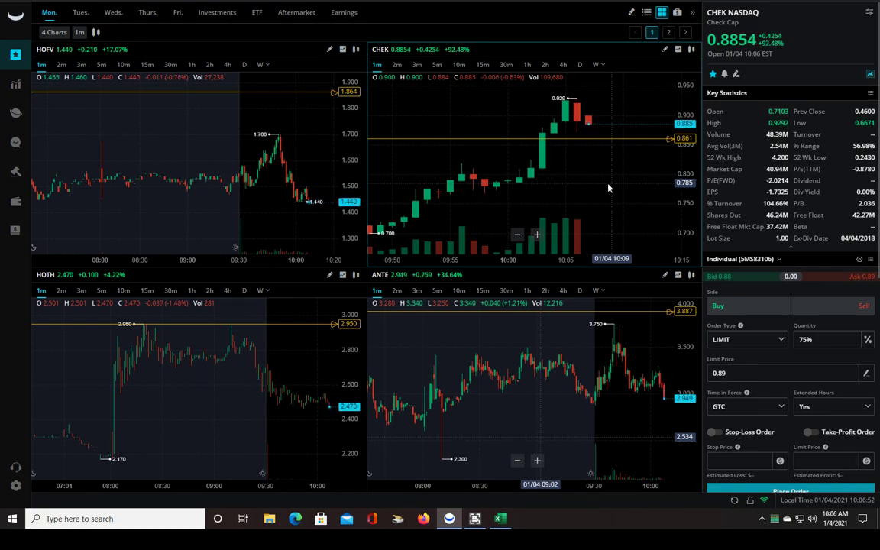
left_click_drag(607, 187, 588, 187)
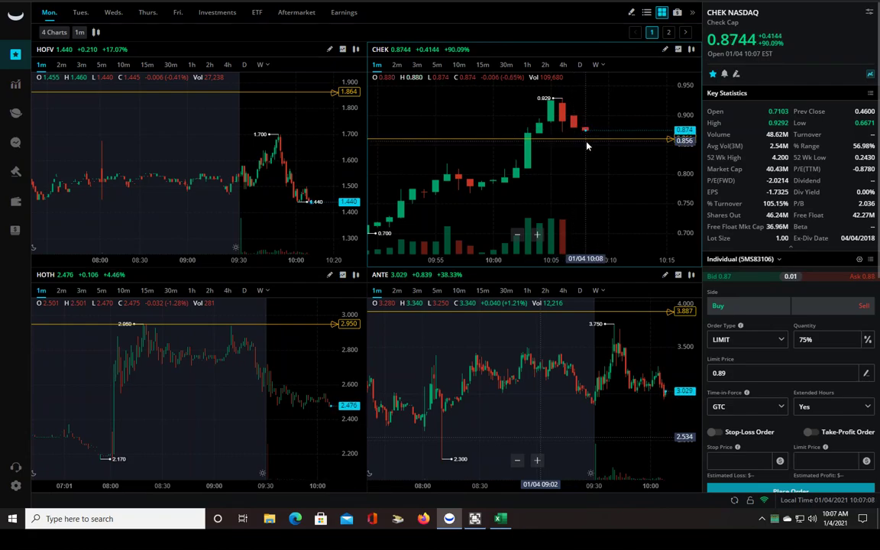
Pan the CHEK chart slightly further left as price pulls back toward 0.86
left_click_drag(587, 145, 577, 135)
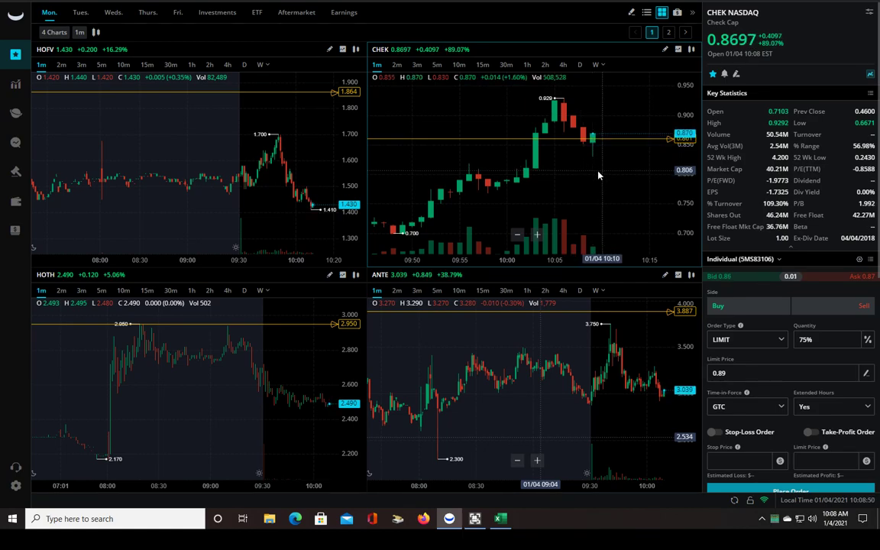
Zoom the CHEK chart and submit the closing order with the Shift+B hotkey
scroll(592, 165, "up", 1)
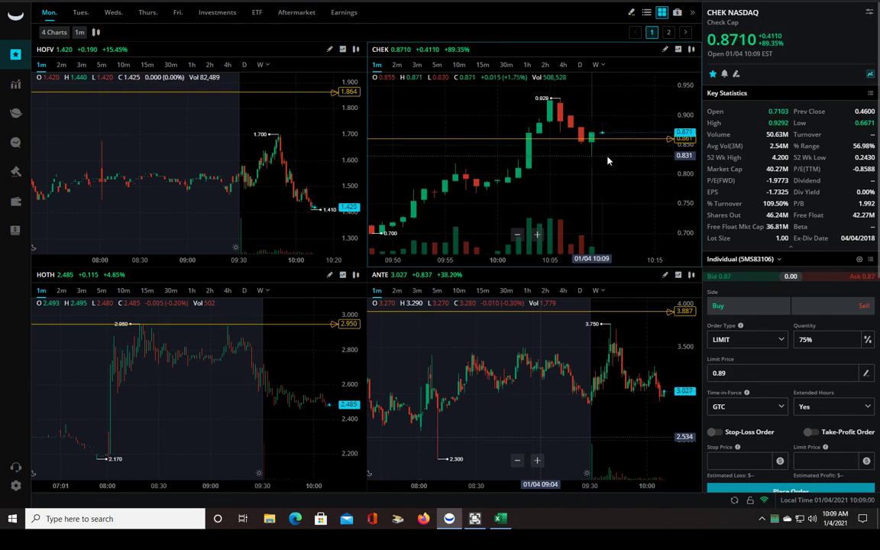
key("shift+b")
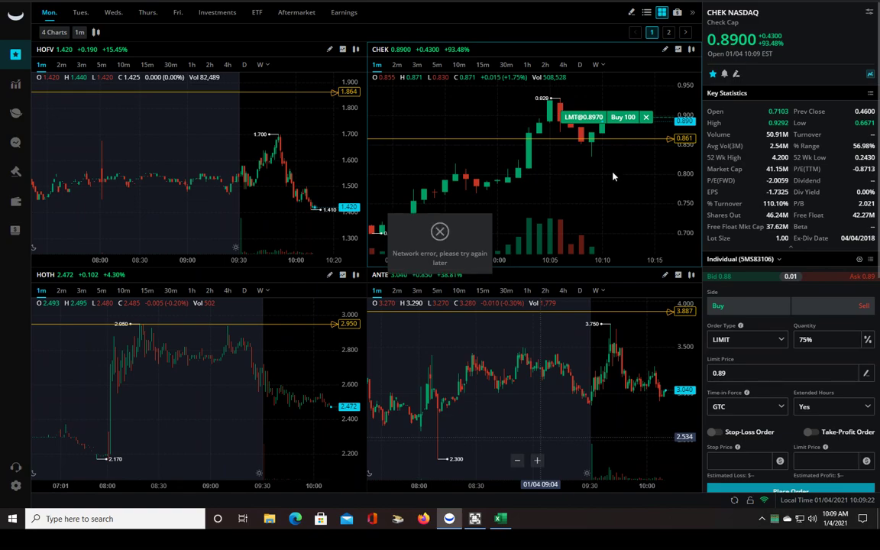
left_click(645, 118)
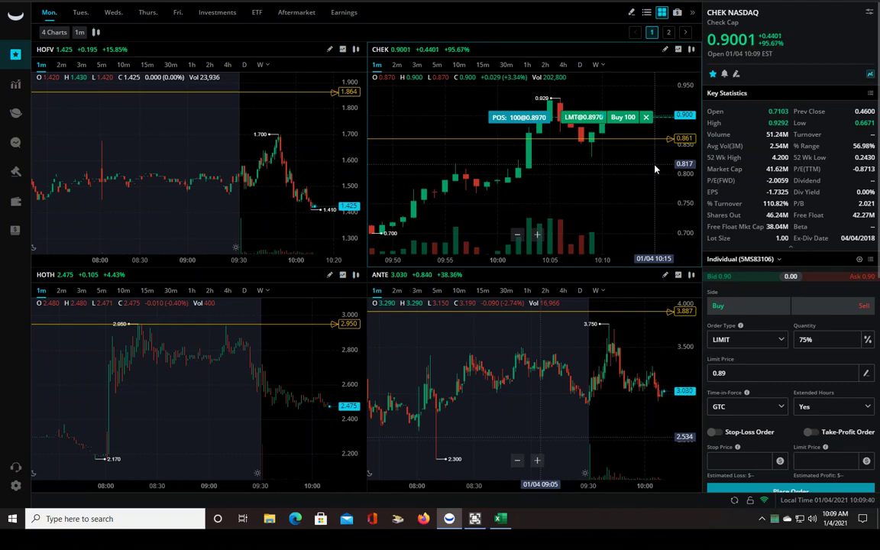
key("alt+a")
key("alt+c")
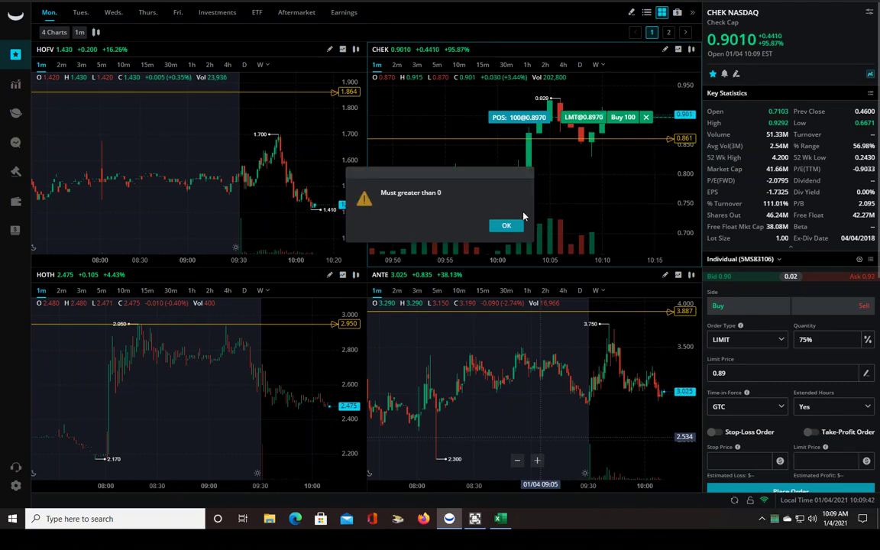
left_click(507, 226)
left_click(645, 117)
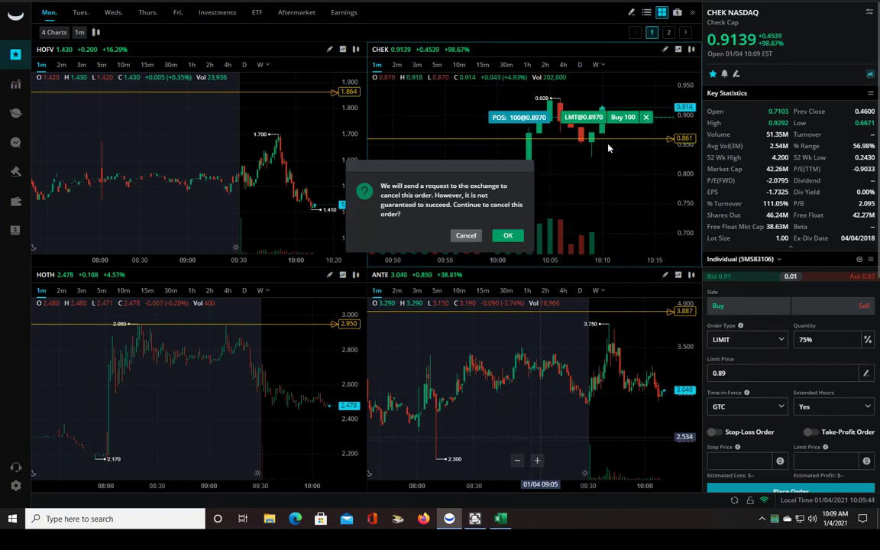
left_click(510, 237)
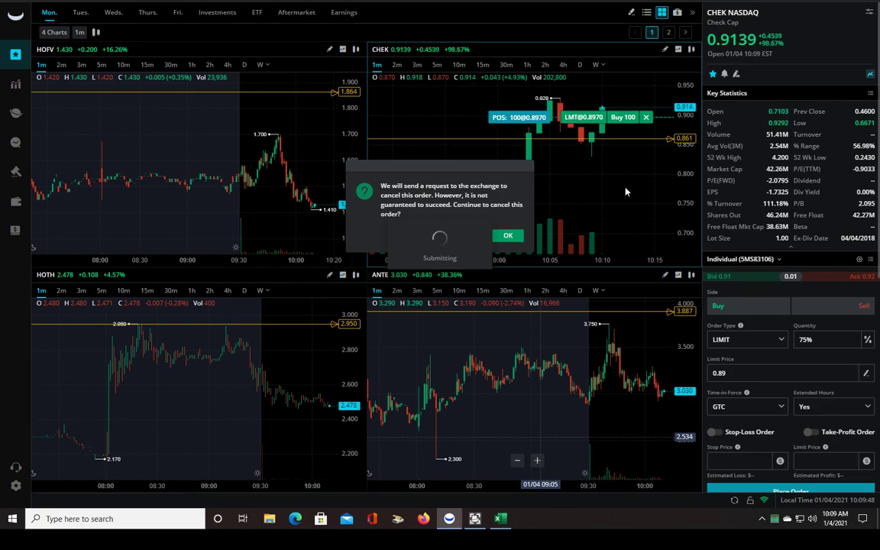
left_click(502, 235)
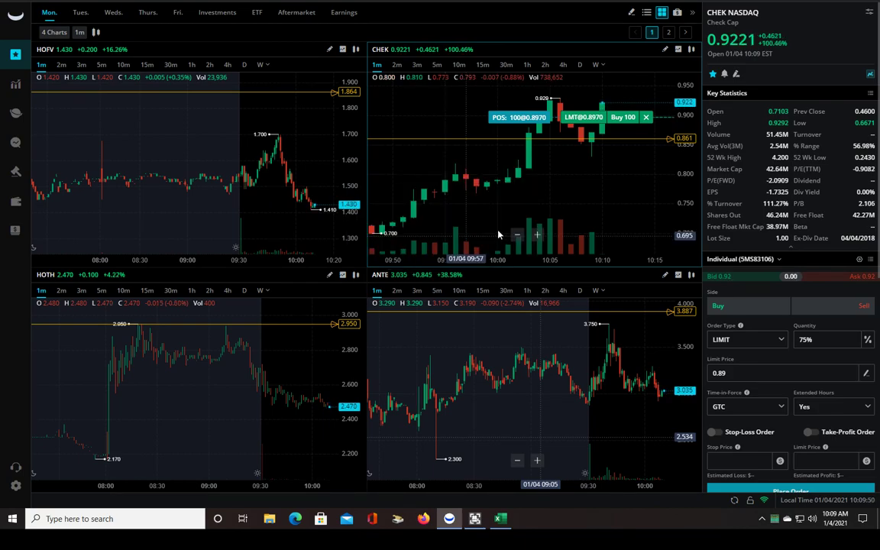
key("alt+a")
key("alt+c")
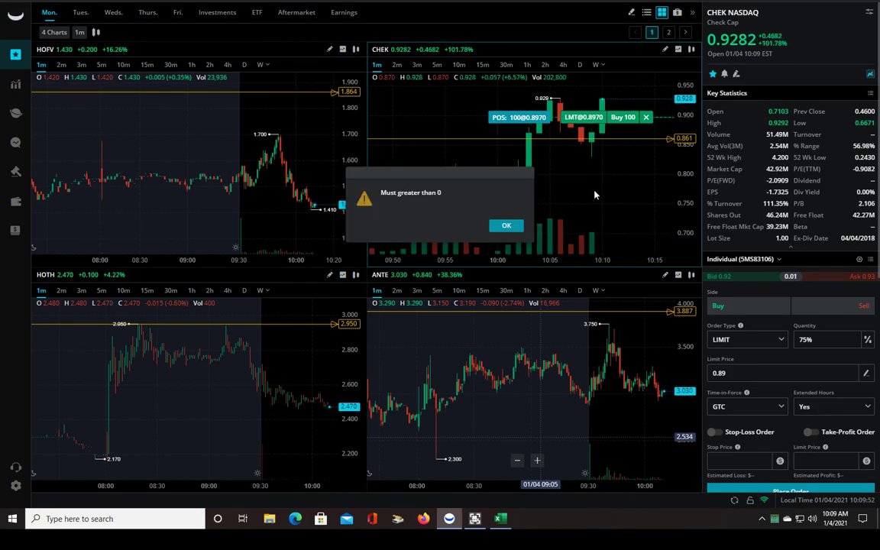
left_click(506, 225)
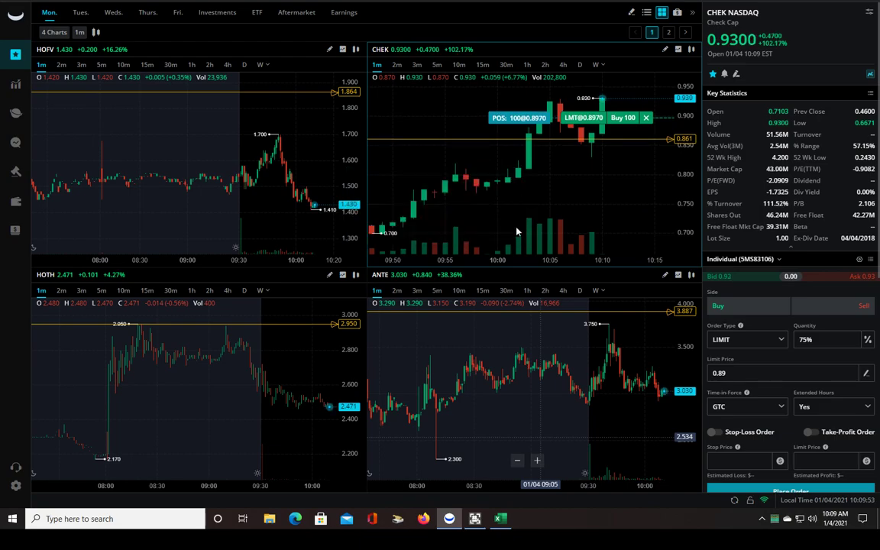
left_click(645, 121)
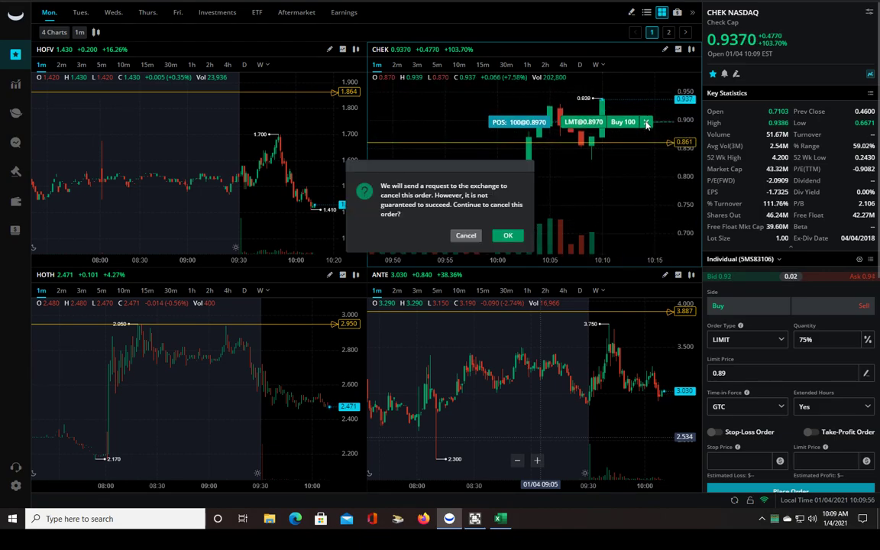
left_click(506, 238)
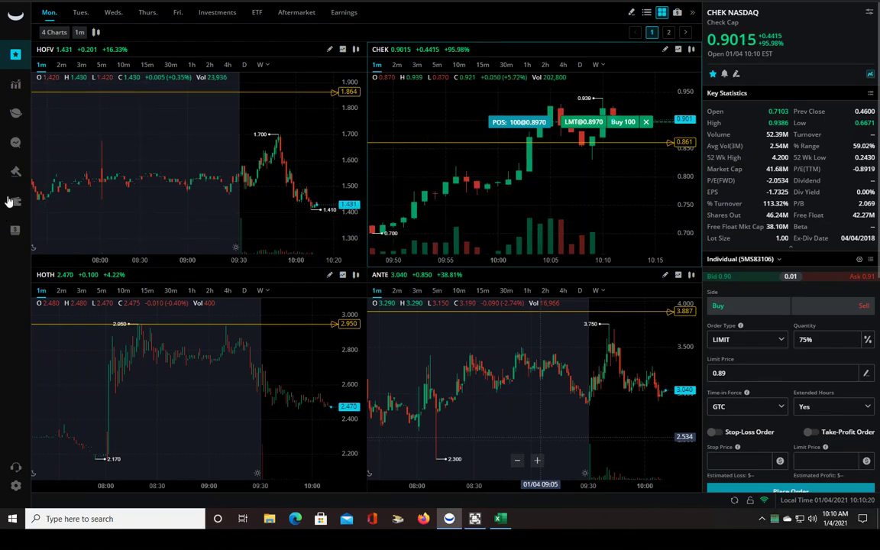
From the Account positions, place a limit sell of 100 CHEK at 0.9, dismissing the error
left_click(15, 201)
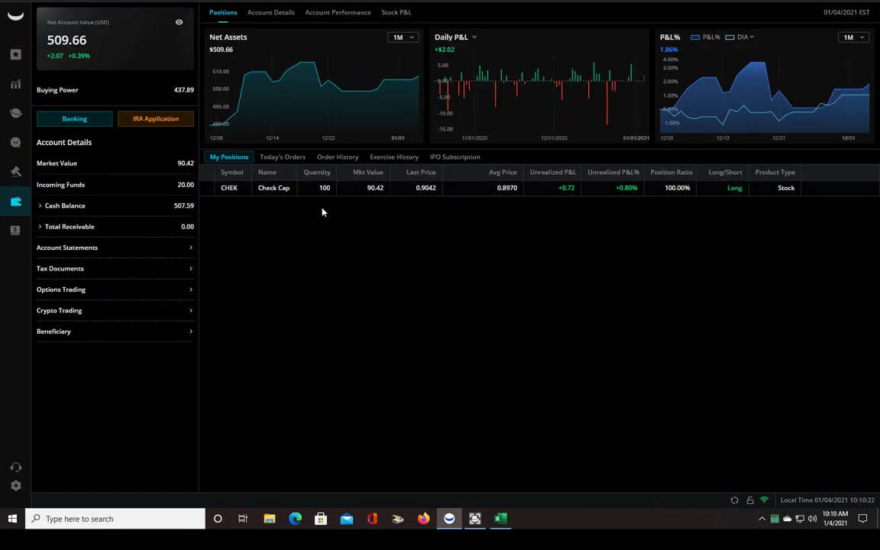
right_click(207, 191)
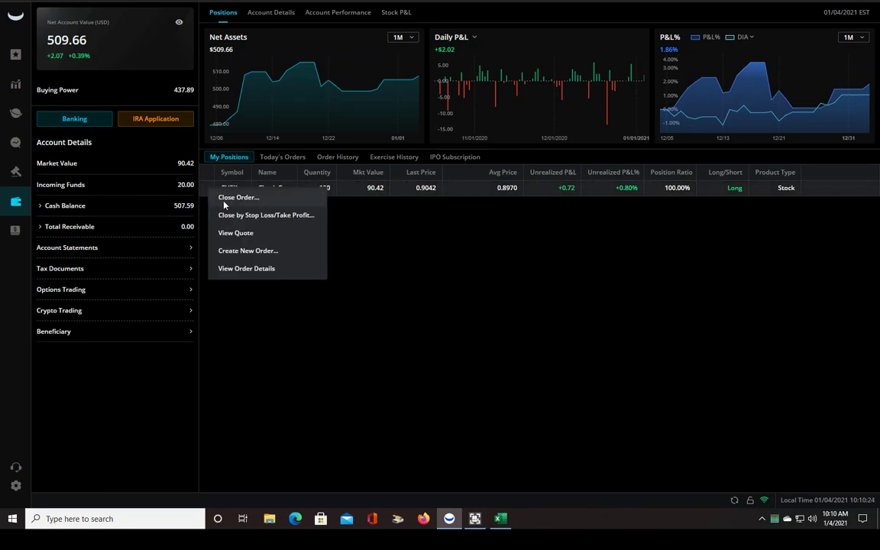
left_click(229, 198)
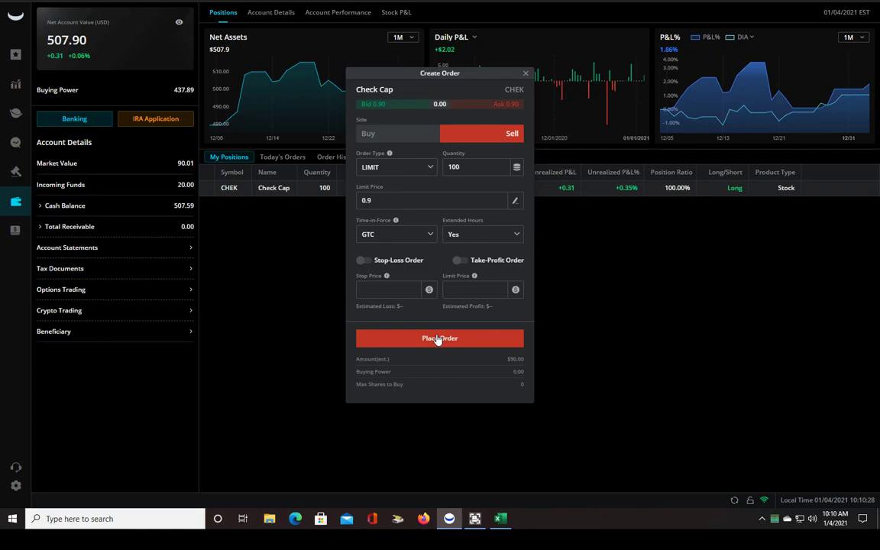
left_click_drag(422, 73, 222, 70)
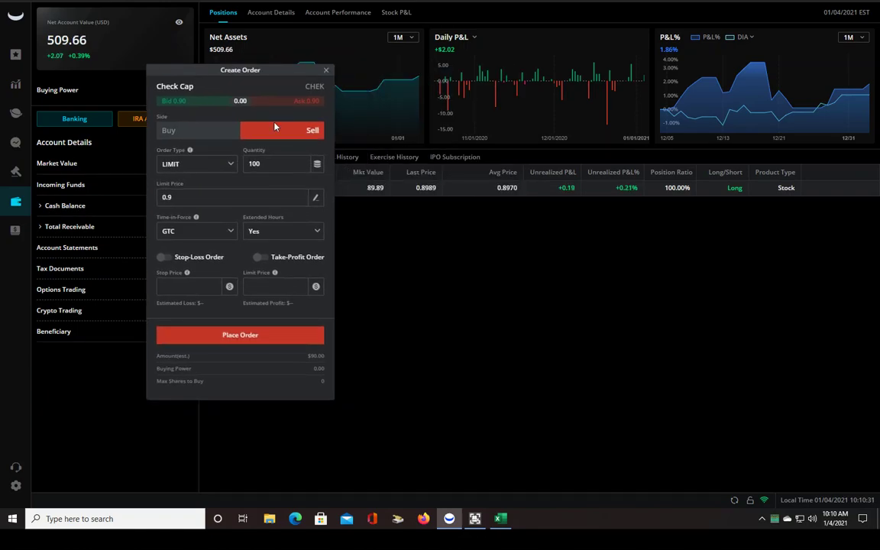
left_click(251, 339)
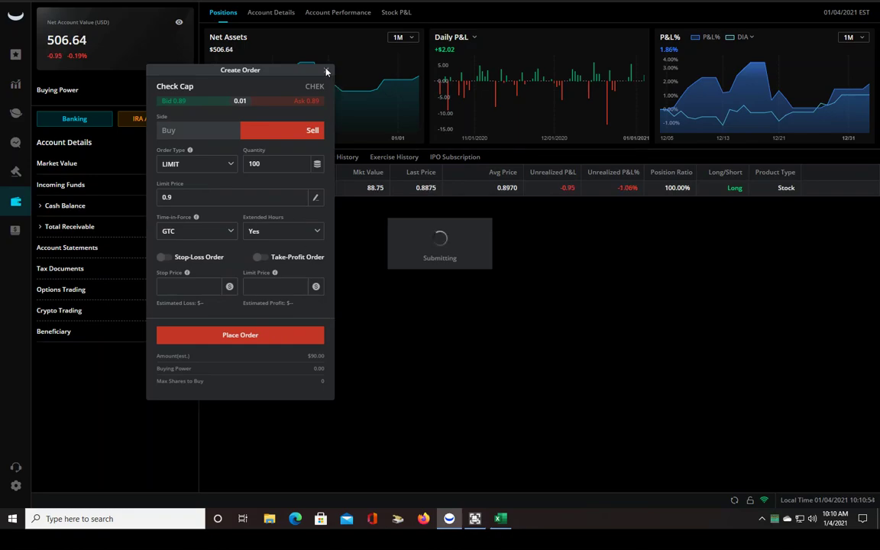
left_click(506, 225)
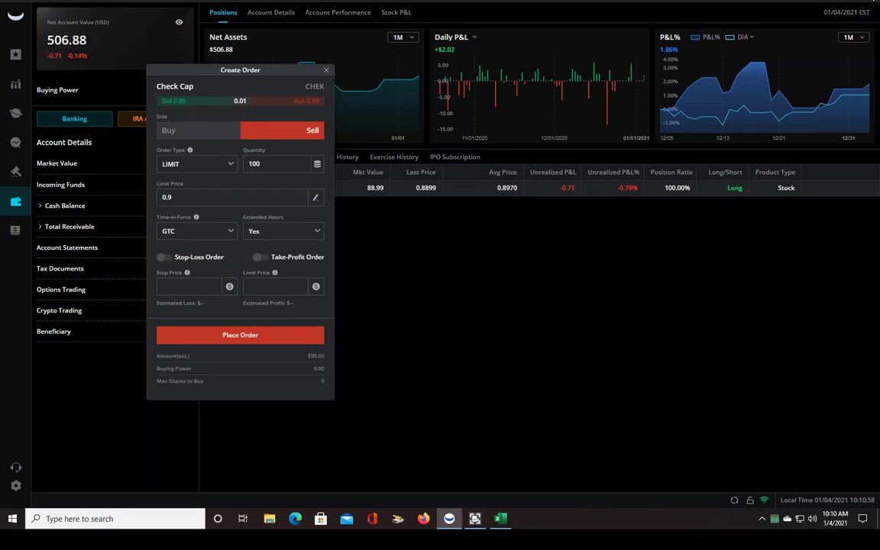
left_click(326, 71)
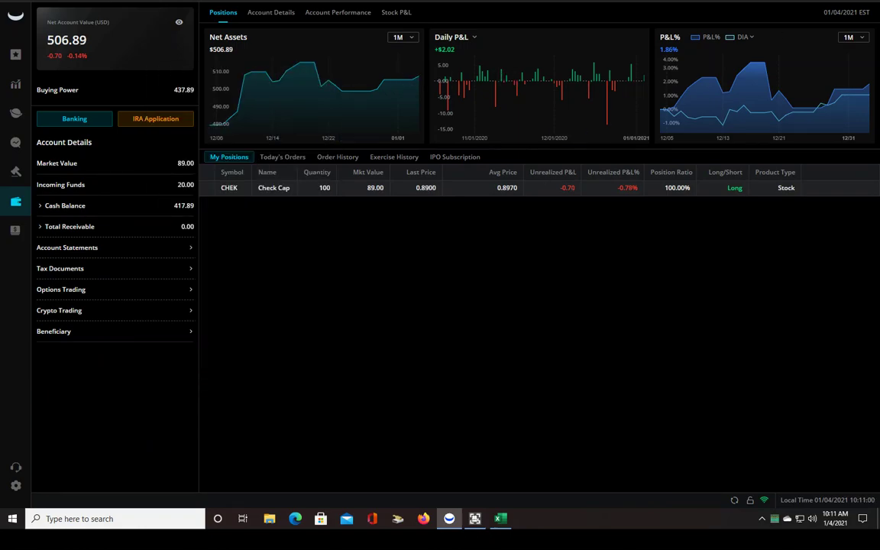
Close the Webull window and minimise Ultra Screen Recorder
left_click(865, 4)
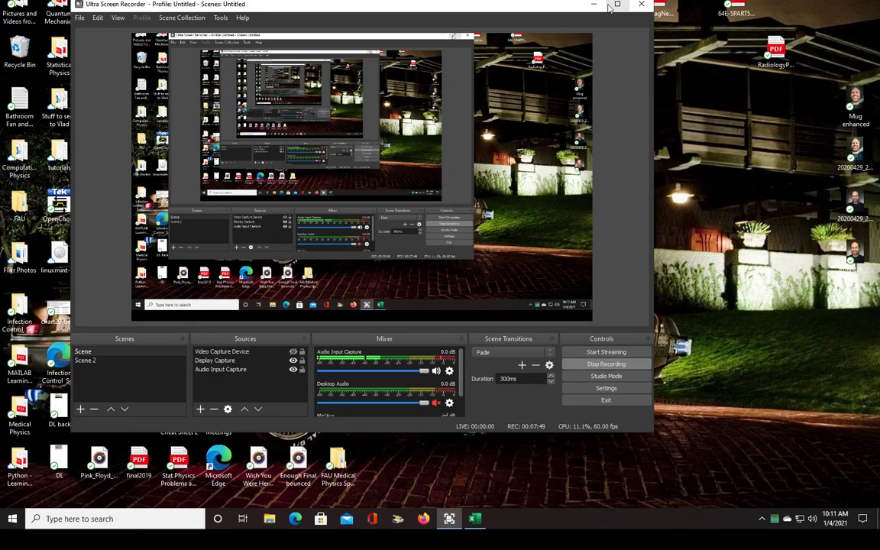
left_click(596, 6)
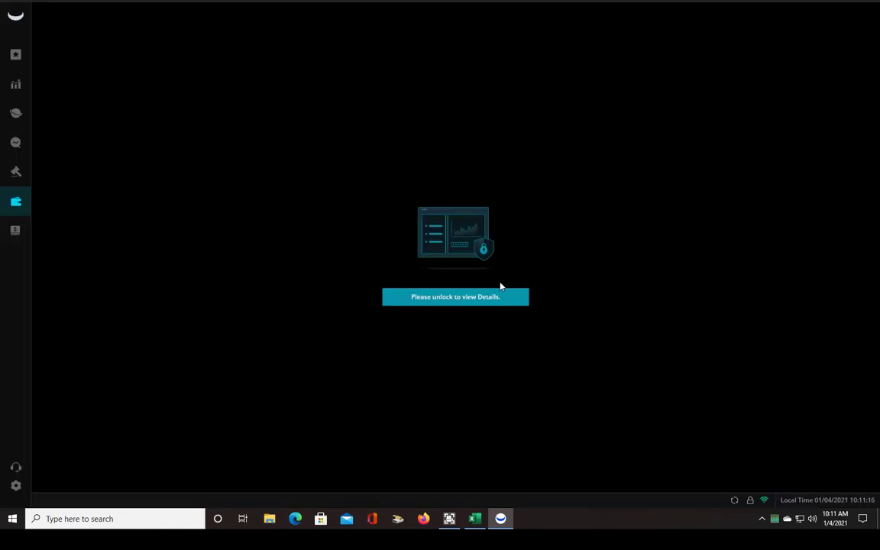
Unlock the account view with the trading password and switch to the SCALP LAYOUT workspace
left_click(475, 298)
type("123456")
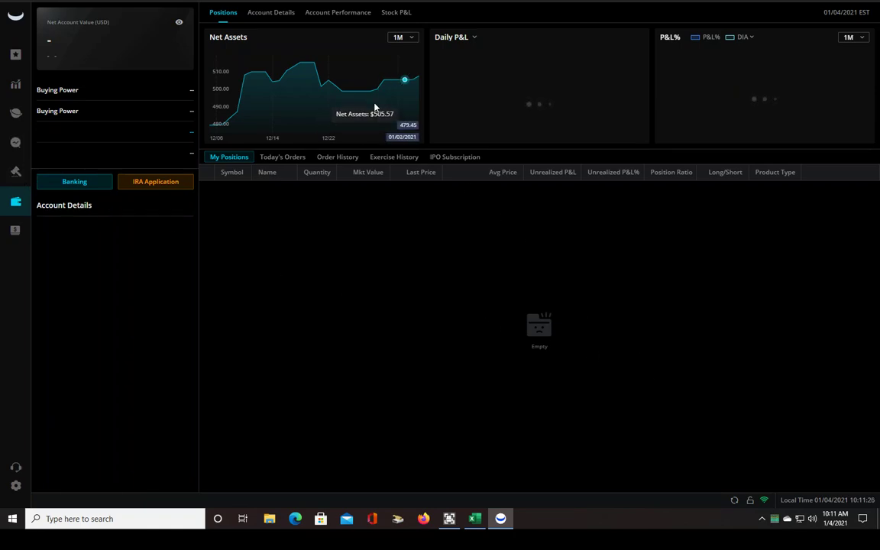
left_click(15, 173)
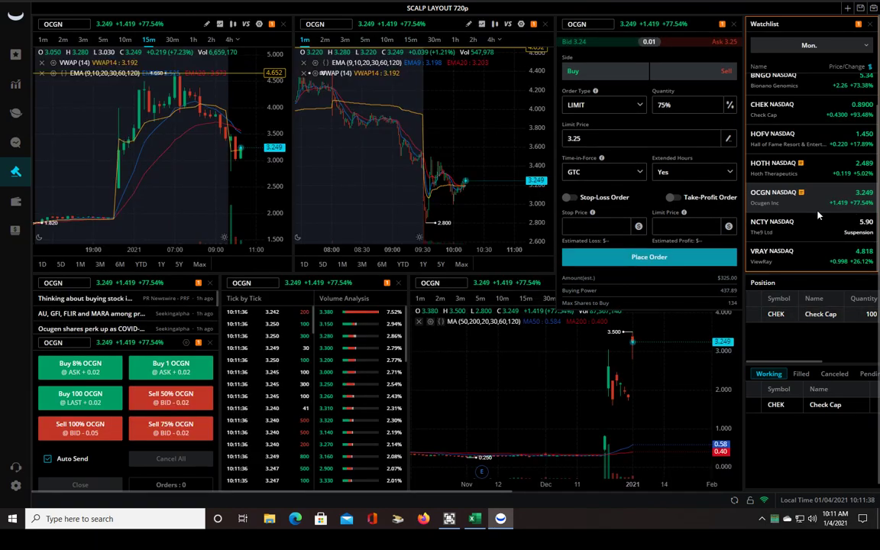
Load CHEK into the linked panels and try cancelling its 100-share buy, dismissing the failure
left_click(787, 319)
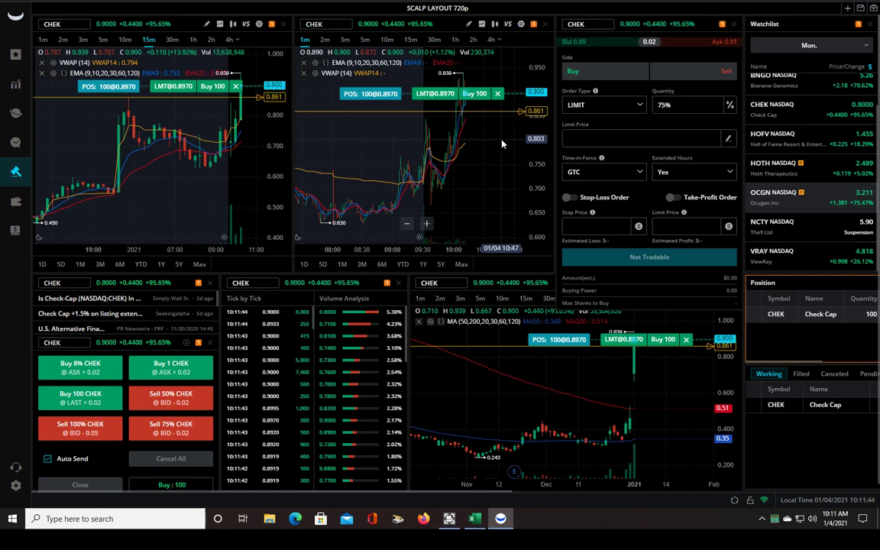
left_click(497, 94)
left_click(508, 236)
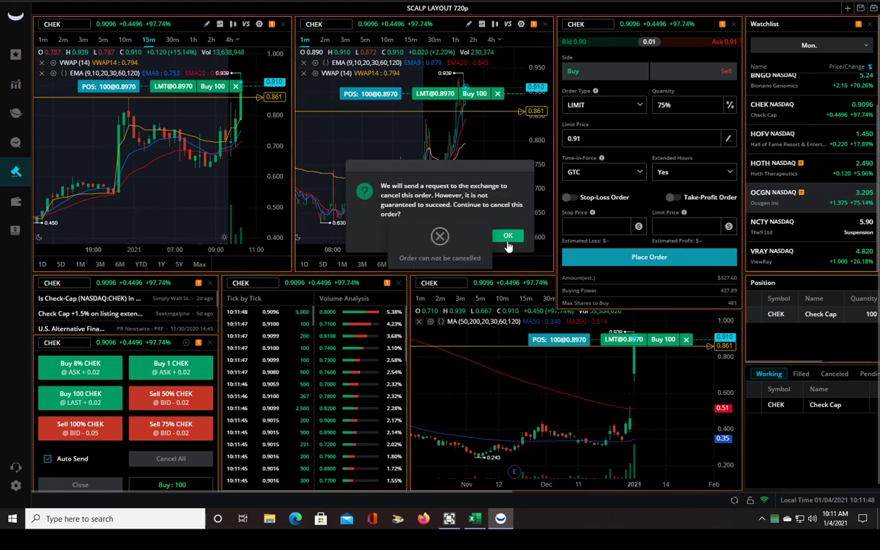
left_click(440, 238)
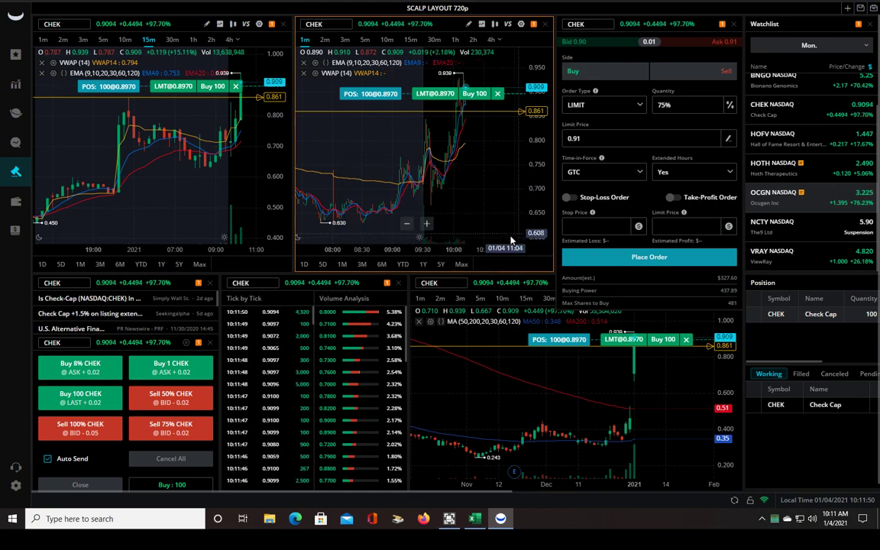
Stretch the price scale and zoom the 1-minute CHEK chart in on the latest candles
left_click_drag(540, 130, 479, 181)
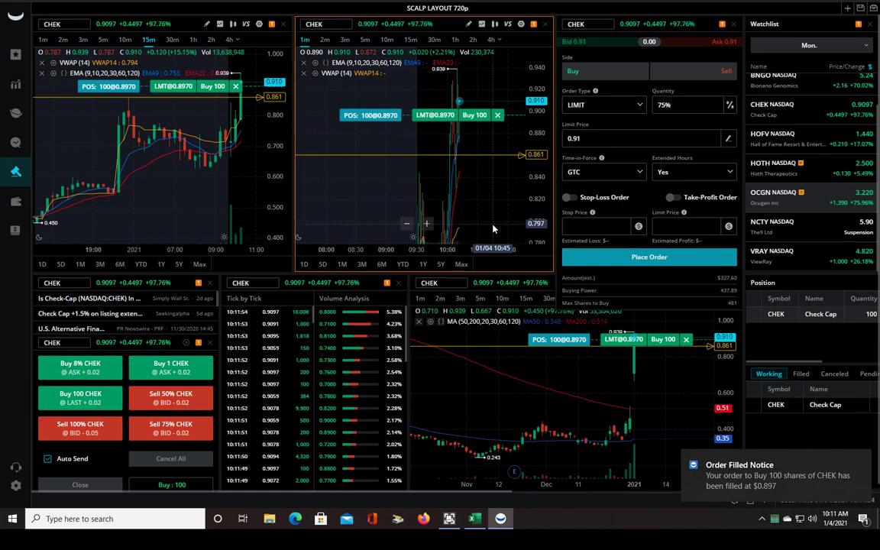
left_click_drag(497, 208, 491, 247)
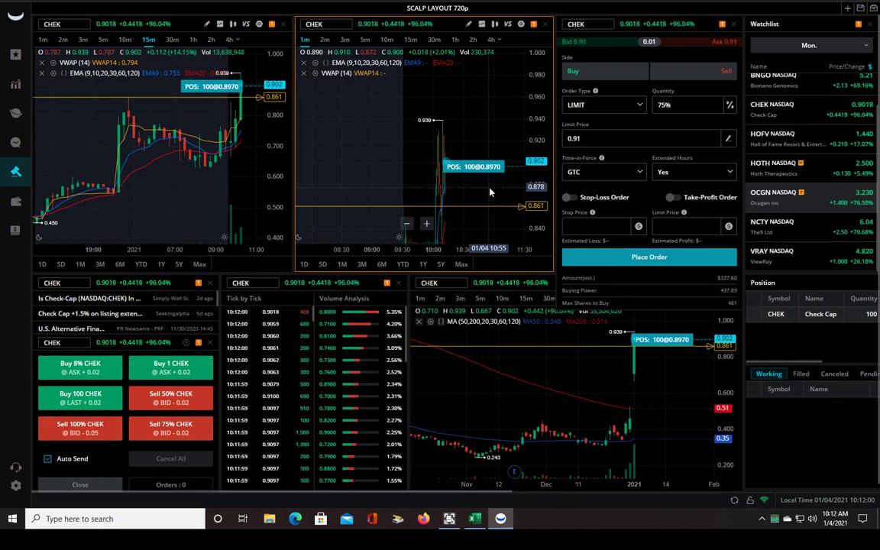
key("shift+s")
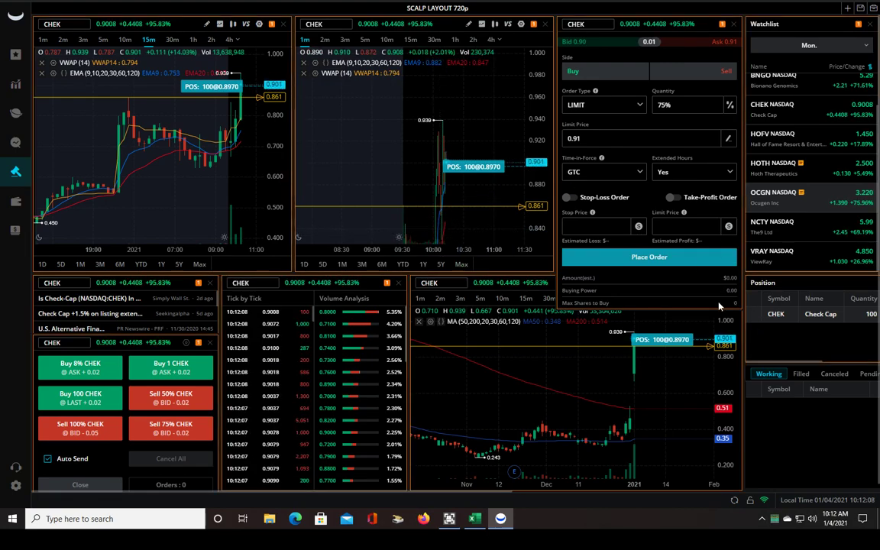
scroll(504, 190, "up", 3)
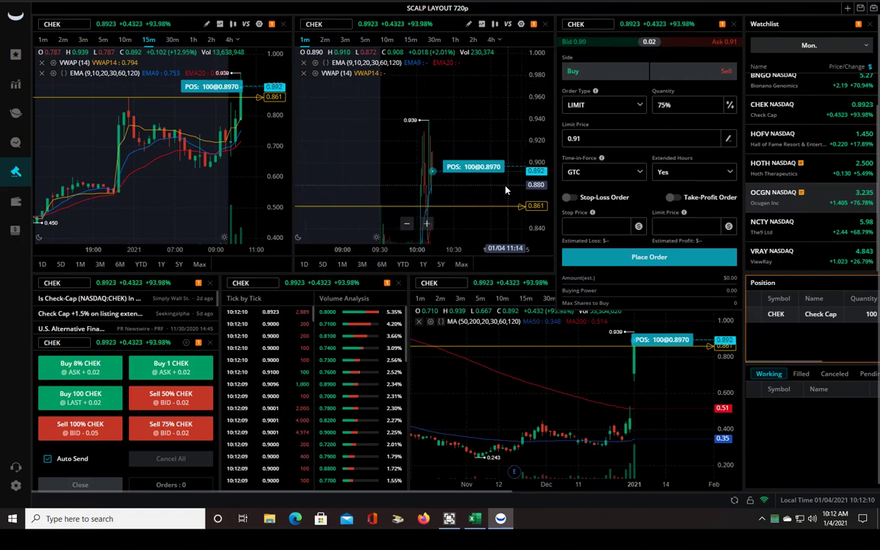
scroll(504, 189, "up", 1)
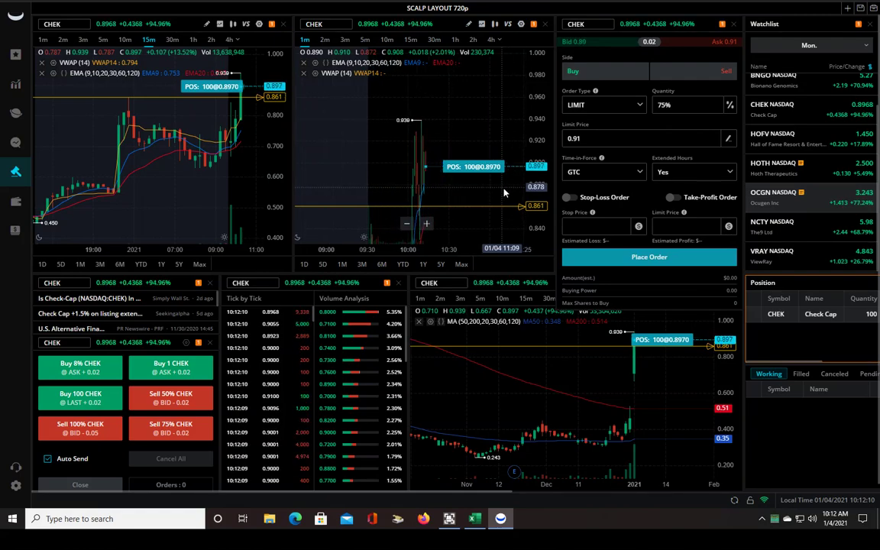
left_click(755, 318)
left_click(764, 343)
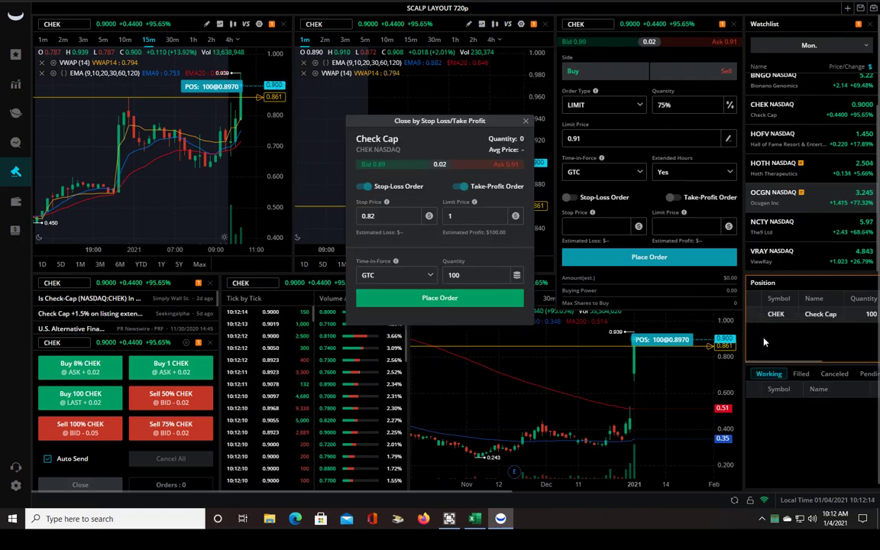
left_click(517, 217)
left_click(526, 122)
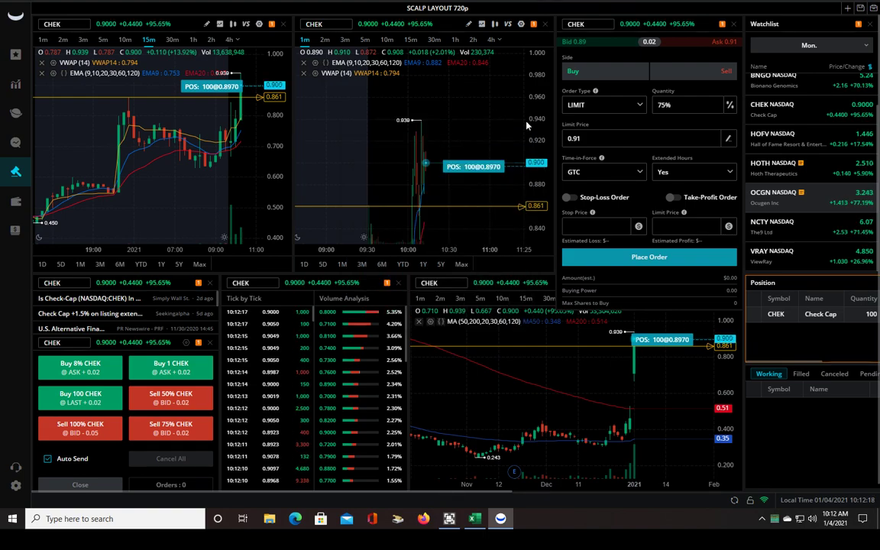
left_click(501, 157)
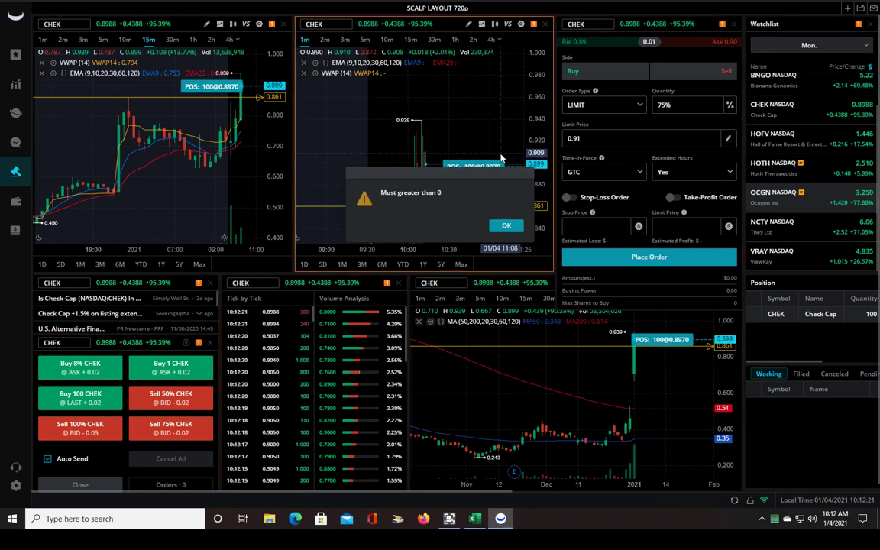
left_click(505, 230)
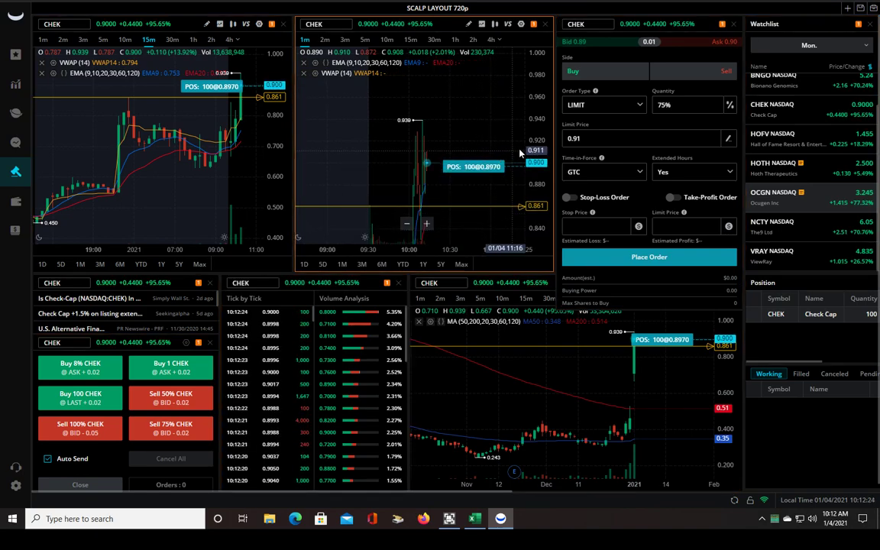
scroll(512, 151, "up", 2)
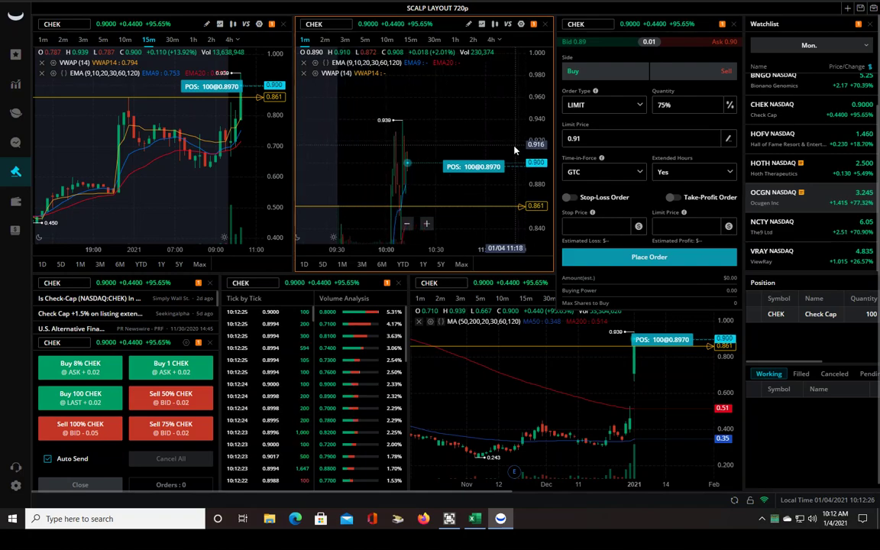
scroll(513, 150, "up", 2)
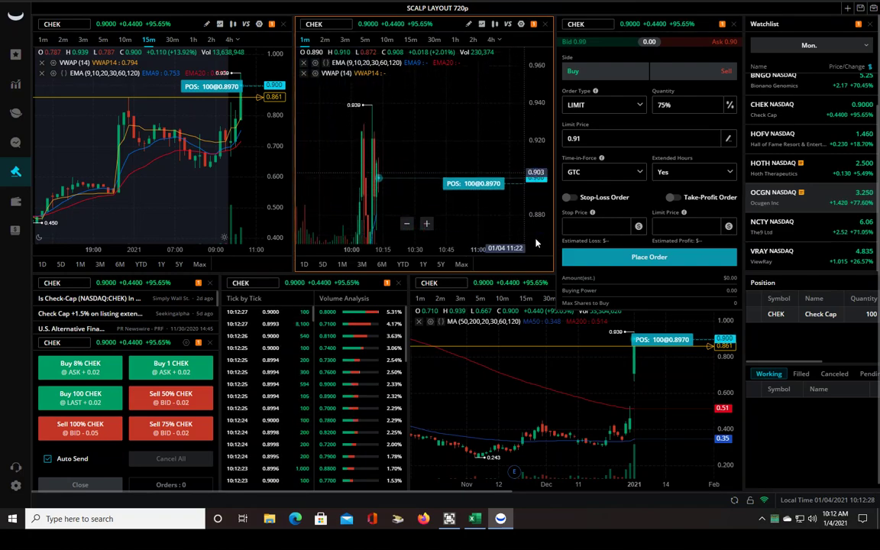
scroll(493, 208, "up", 1)
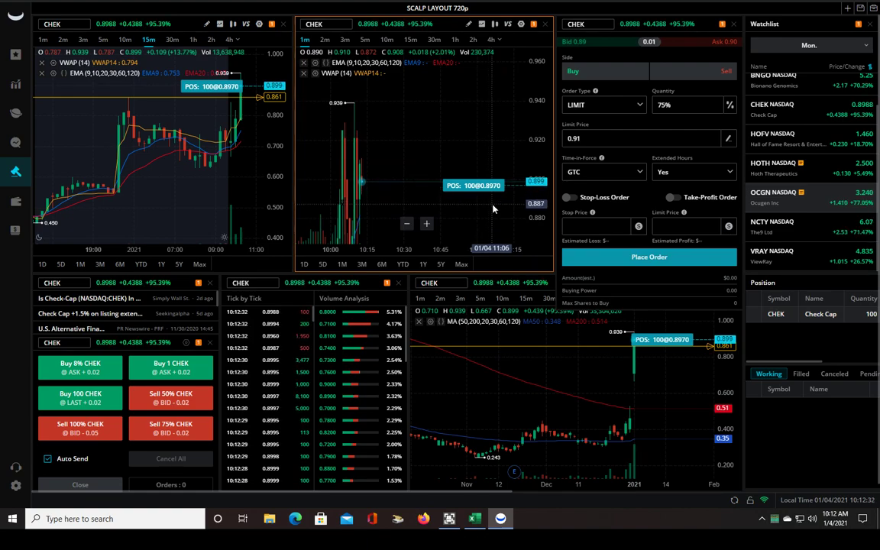
scroll(448, 160, "up", 1)
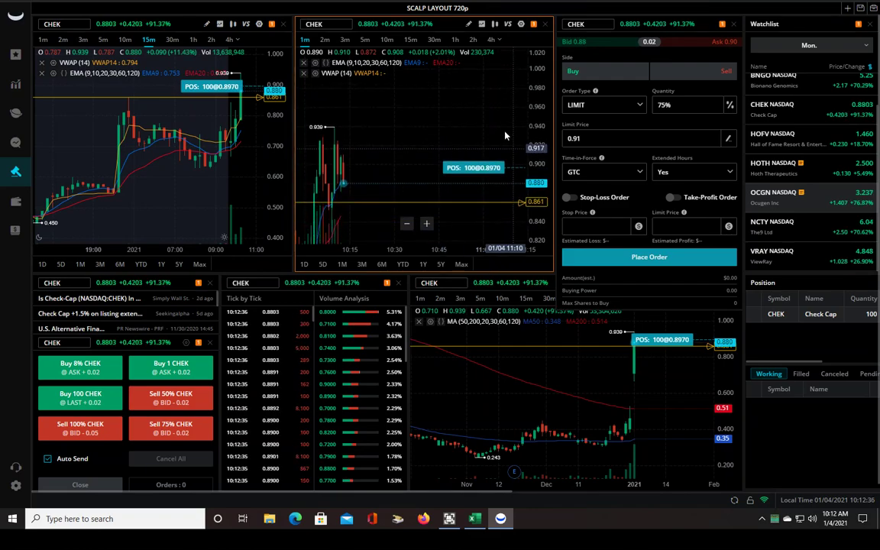
scroll(454, 137, "down", 1)
scroll(440, 149, "down", 1)
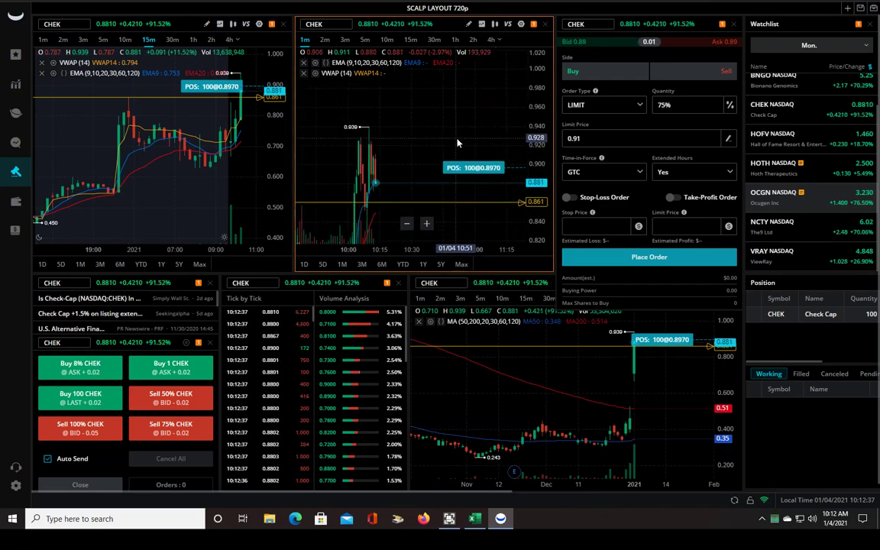
scroll(446, 164, "up", 1)
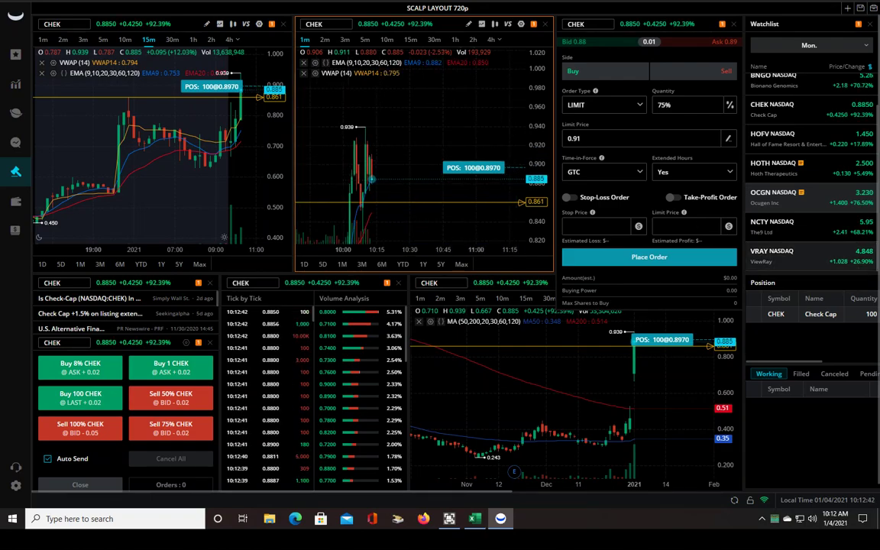
Open the stop-loss/take-profit closing form for the CHEK position and move it off the charts
left_click(751, 317)
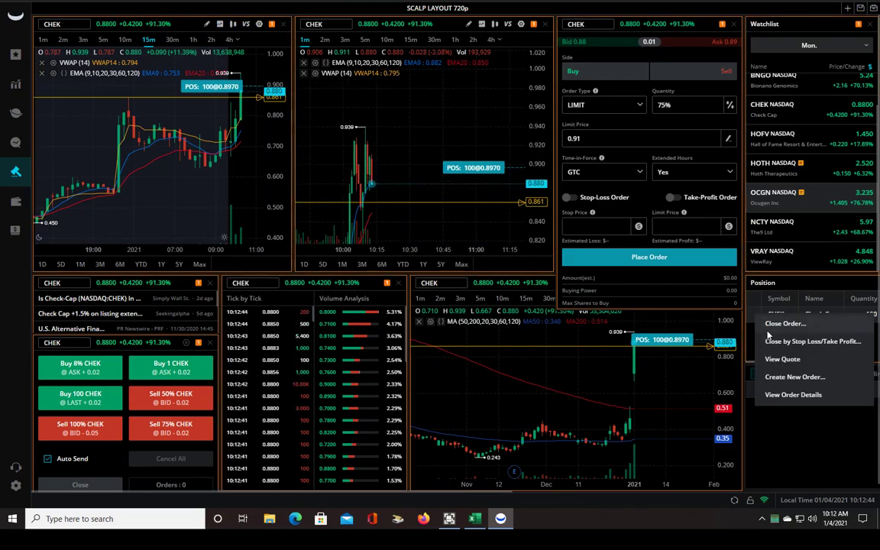
left_click(772, 347)
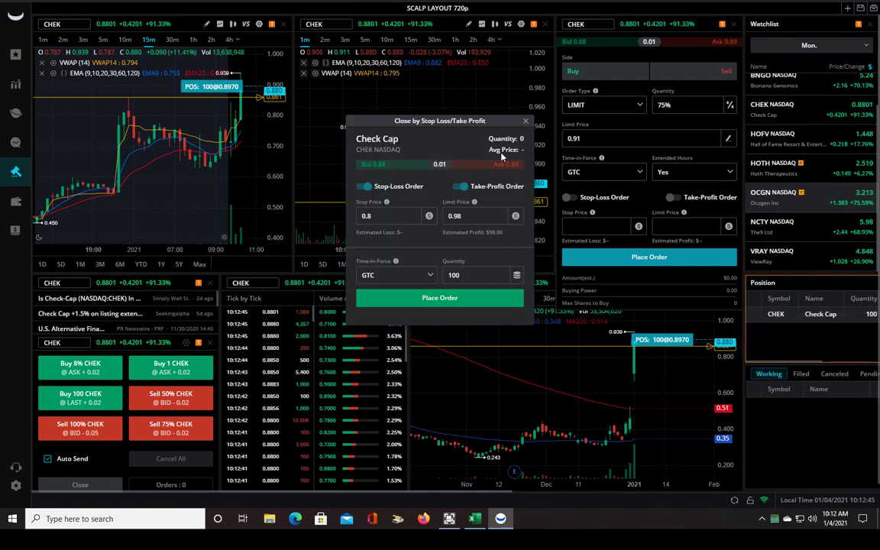
left_click_drag(378, 120, 296, 124)
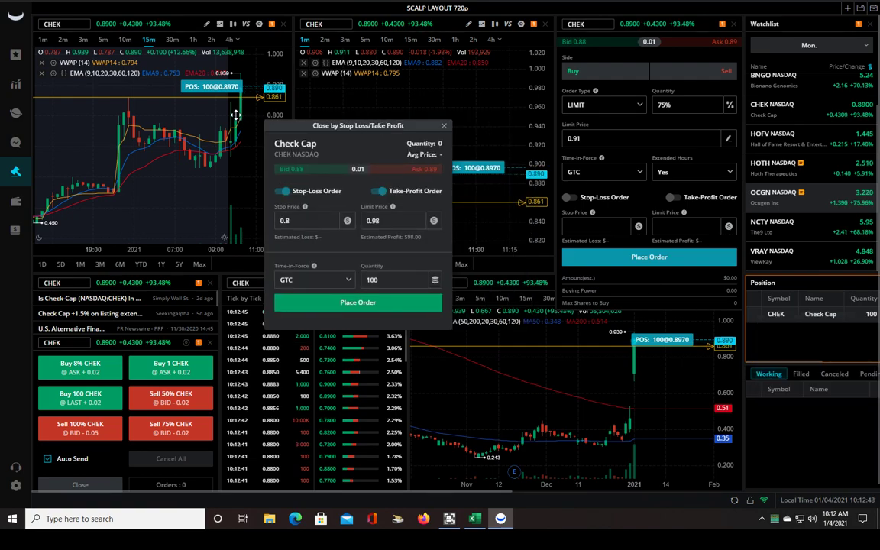
left_click_drag(236, 114, 211, 125)
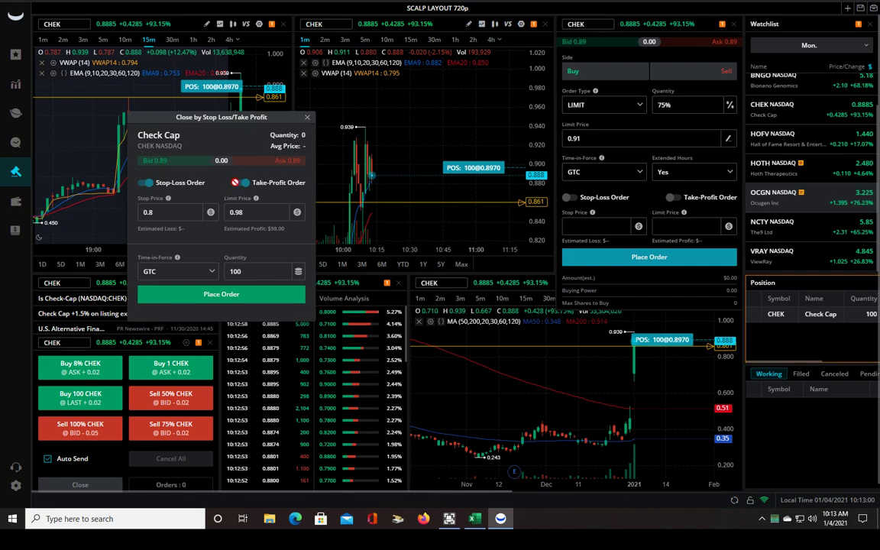
Set stop 0.85 and 75% quantity, then close the form without placing the order
left_click(166, 215)
type("0.85")
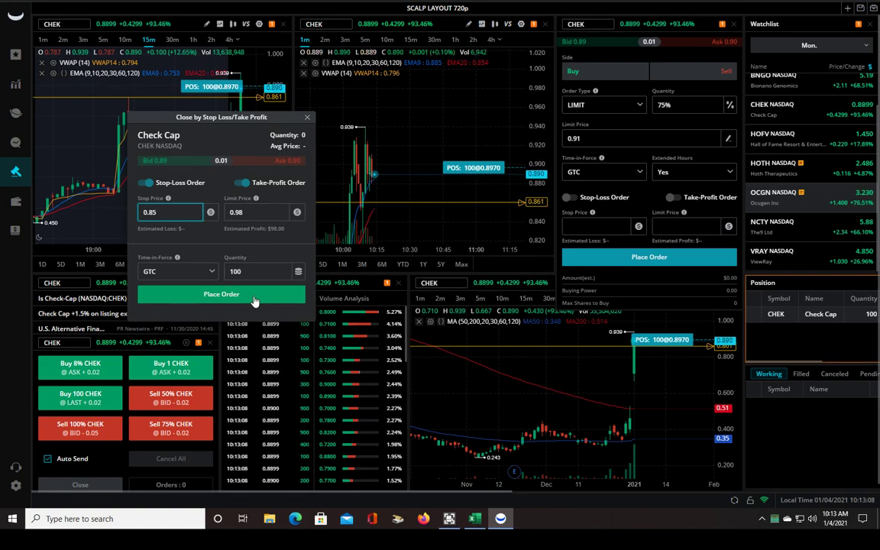
left_click(298, 271)
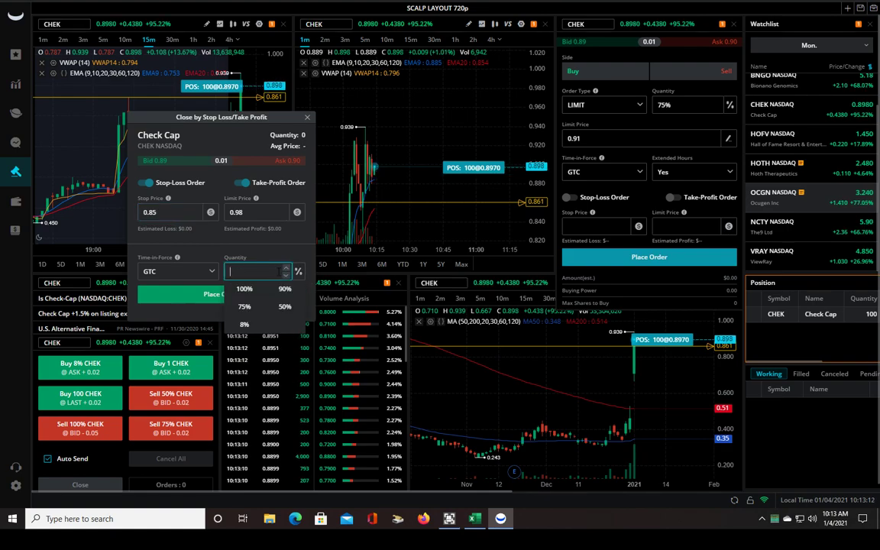
left_click(244, 306)
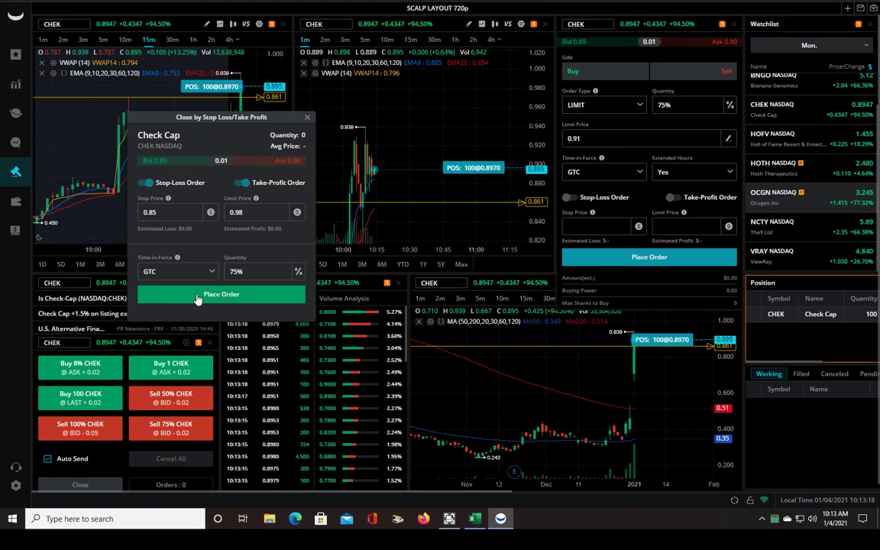
left_click(307, 116)
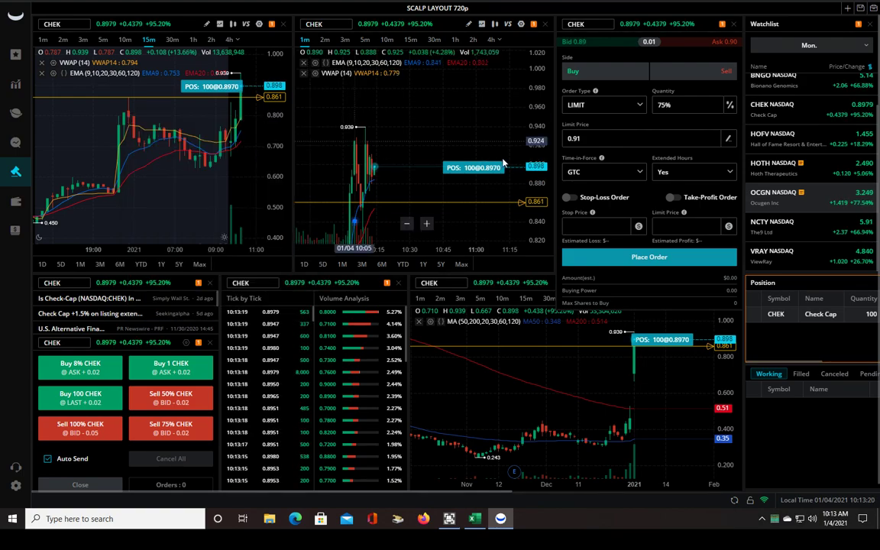
left_click(489, 168)
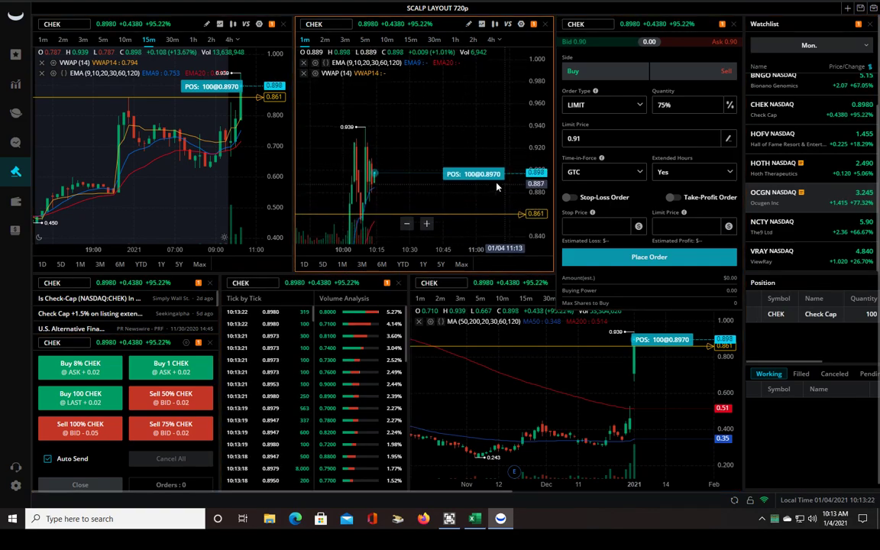
scroll(496, 187, "up", 2)
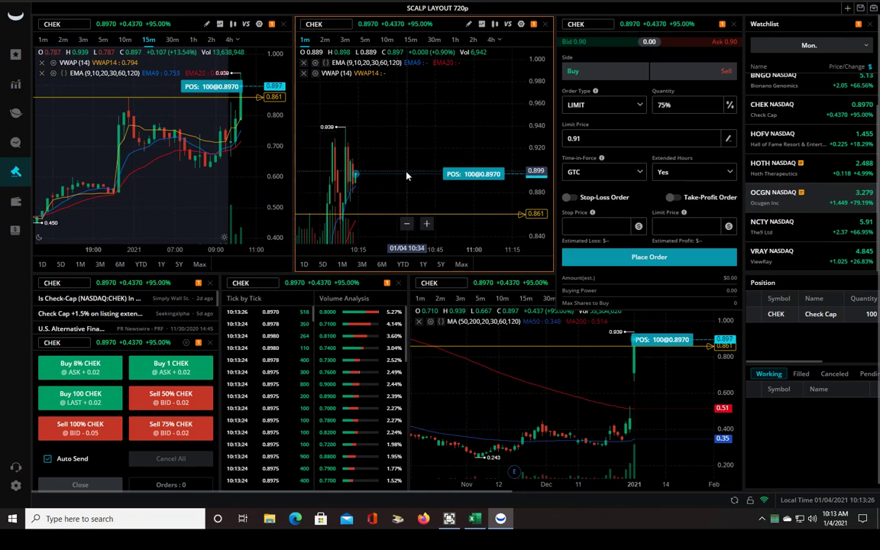
left_click(15, 203)
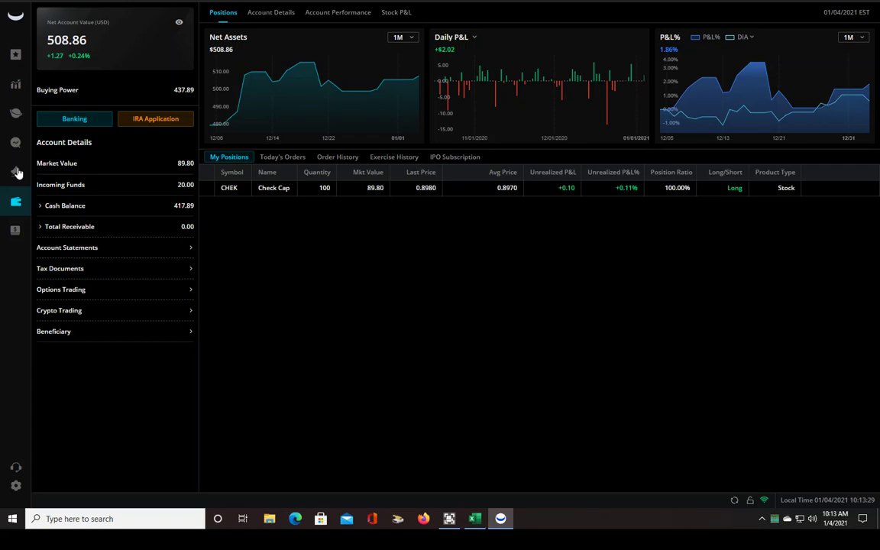
left_click(17, 173)
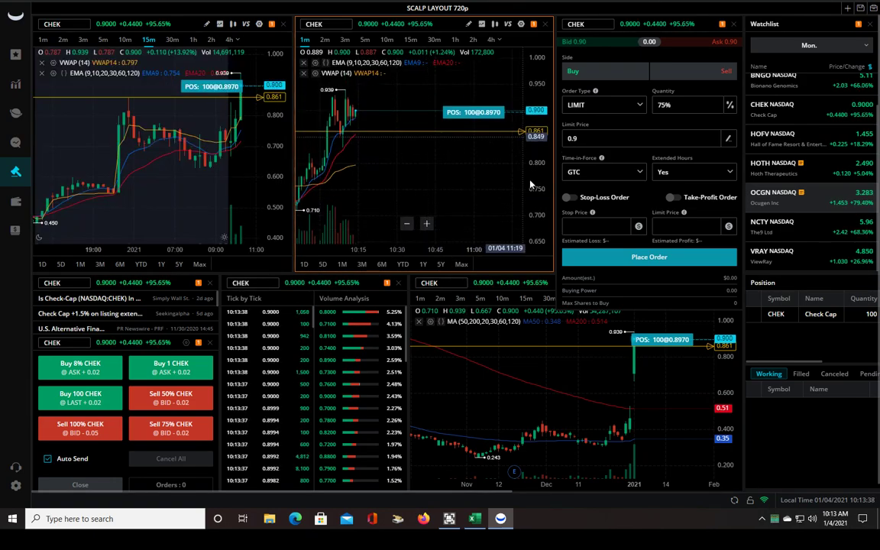
Try selling all 100 CHEK shares, then submit a closing limit sell at 0.9, which is rejected
left_click(100, 434)
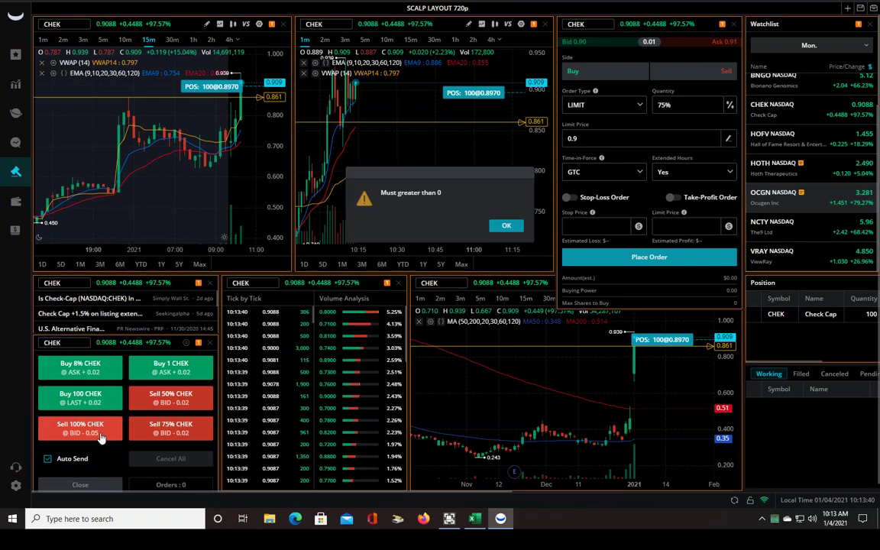
left_click(506, 228)
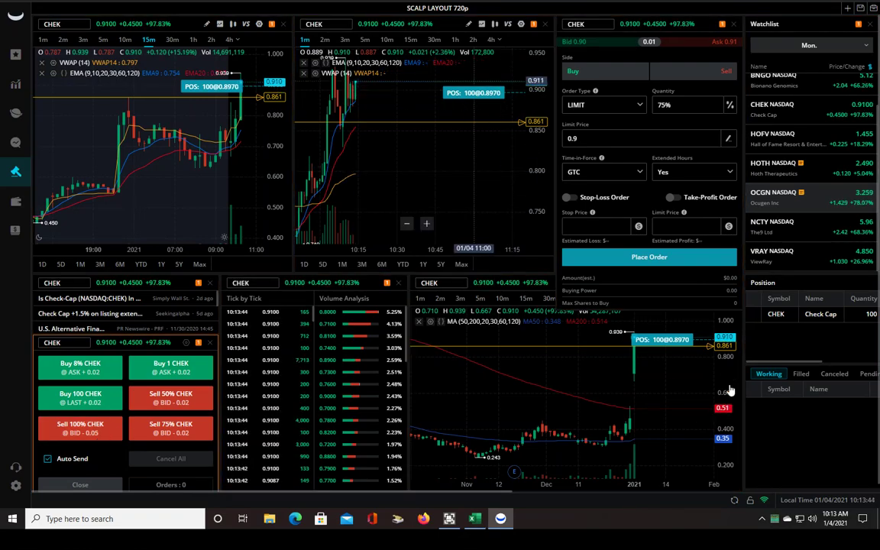
right_click(756, 315)
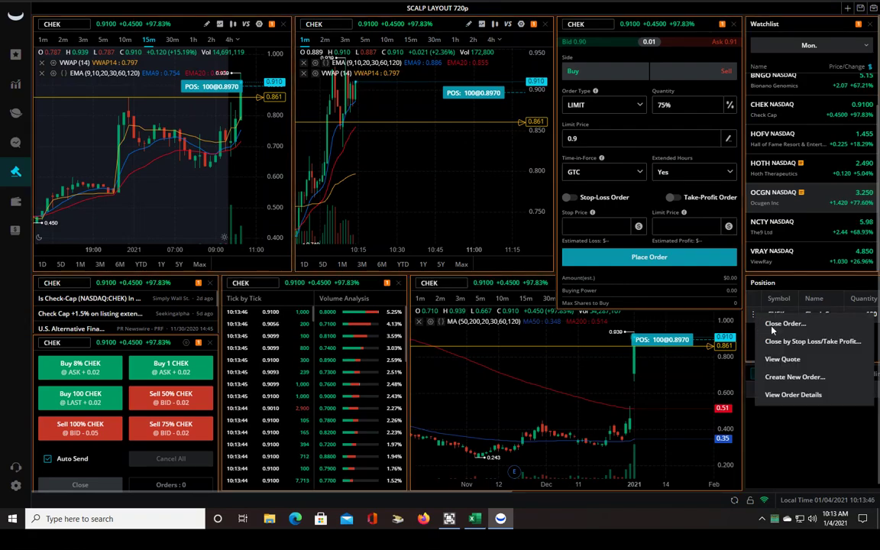
left_click(773, 328)
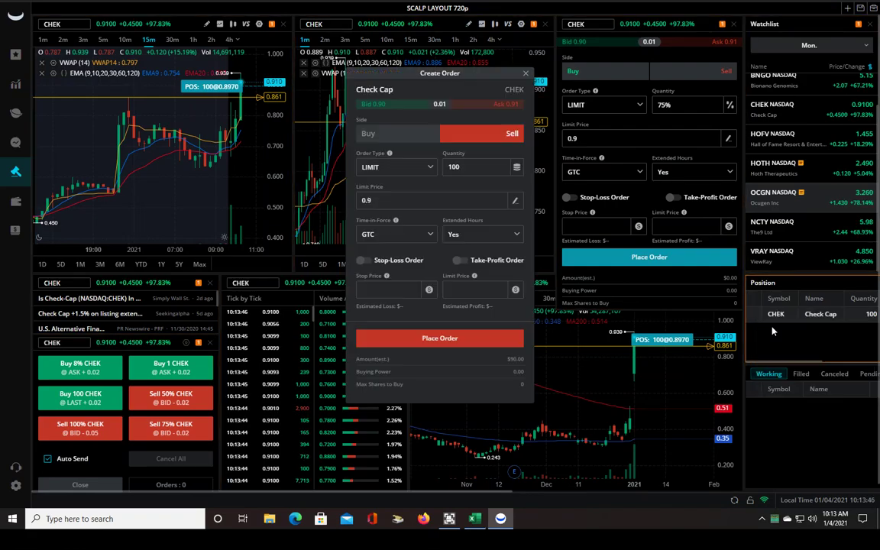
left_click(446, 341)
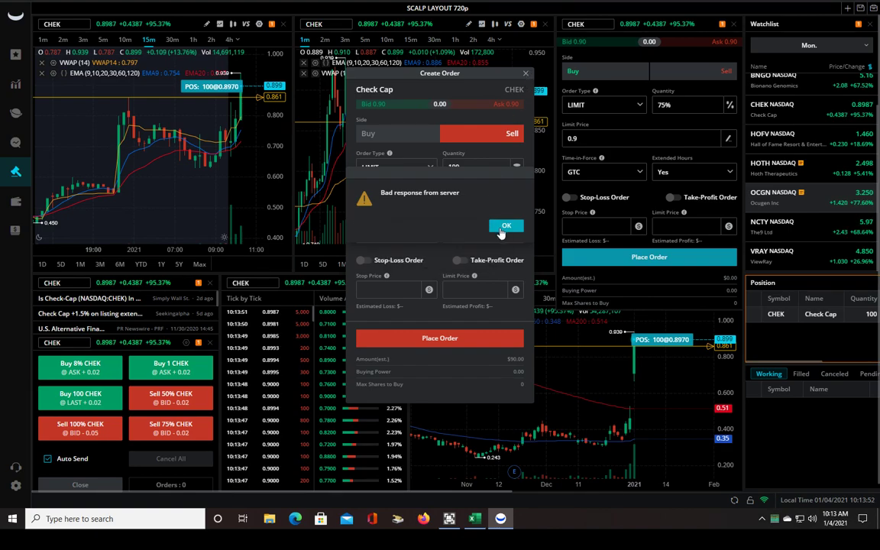
left_click(502, 228)
Close the failed Create Order dialog and refocus the 1-minute CHEK chart
left_click(525, 74)
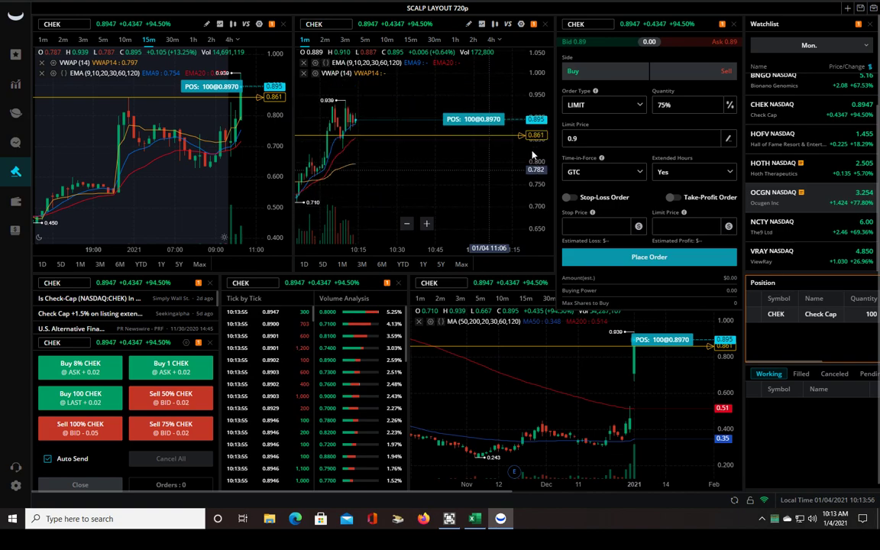
left_click(492, 198)
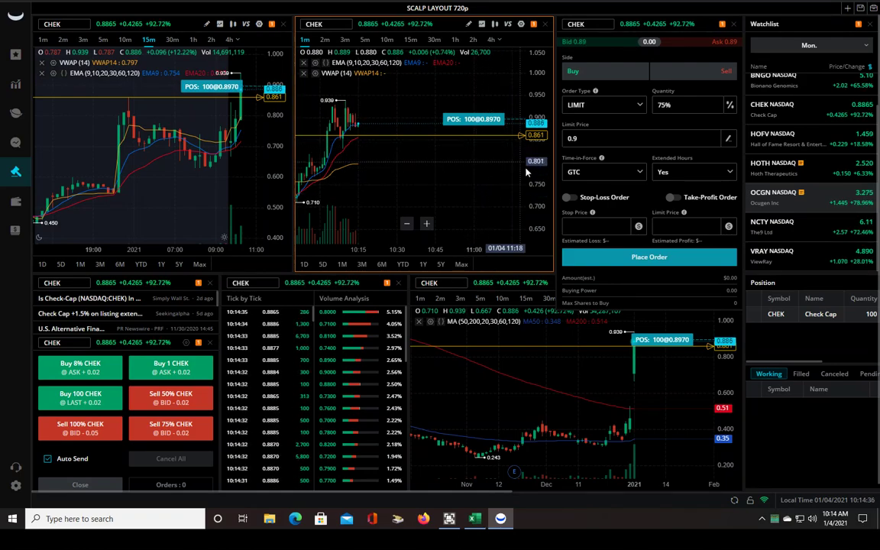
Set up a CHEK sell ticket for 75 shares, entered as a share count, at a 0.91 limit
left_click(753, 318)
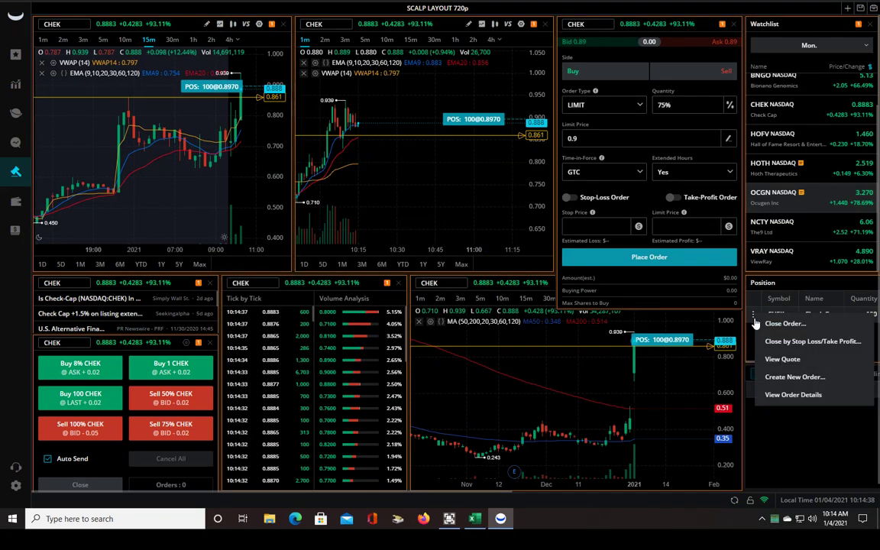
left_click(683, 70)
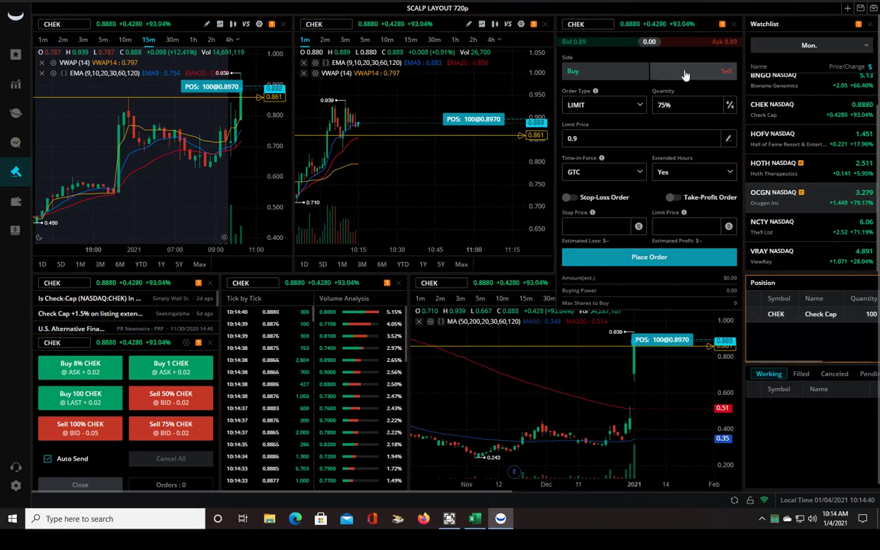
left_click(679, 73)
left_click(581, 138)
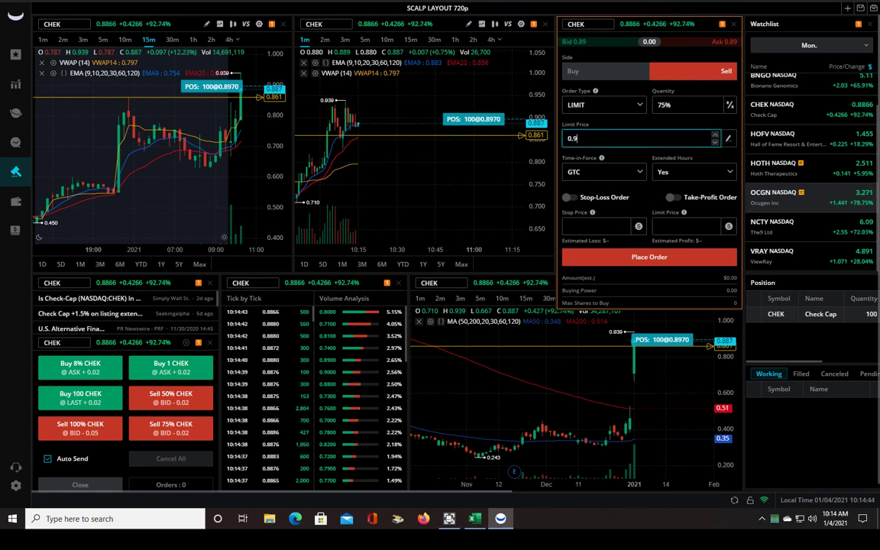
left_click(684, 104)
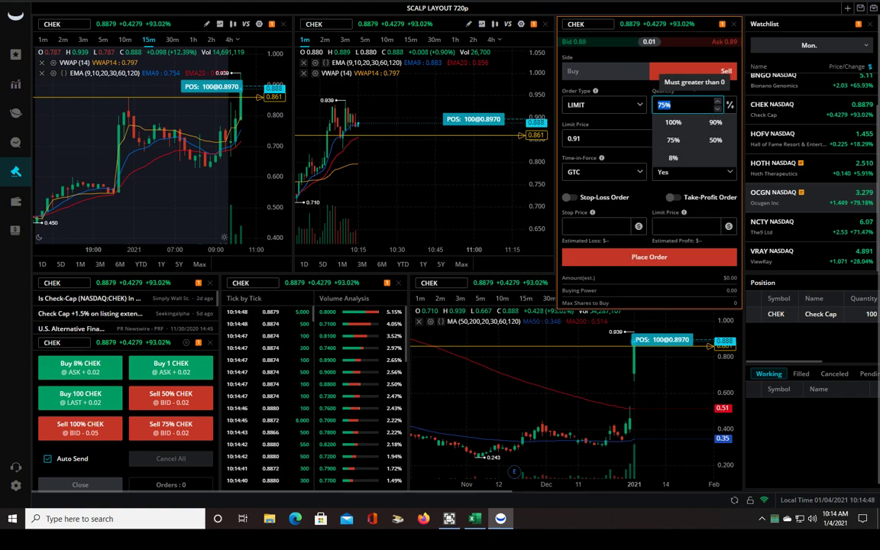
left_click(670, 104)
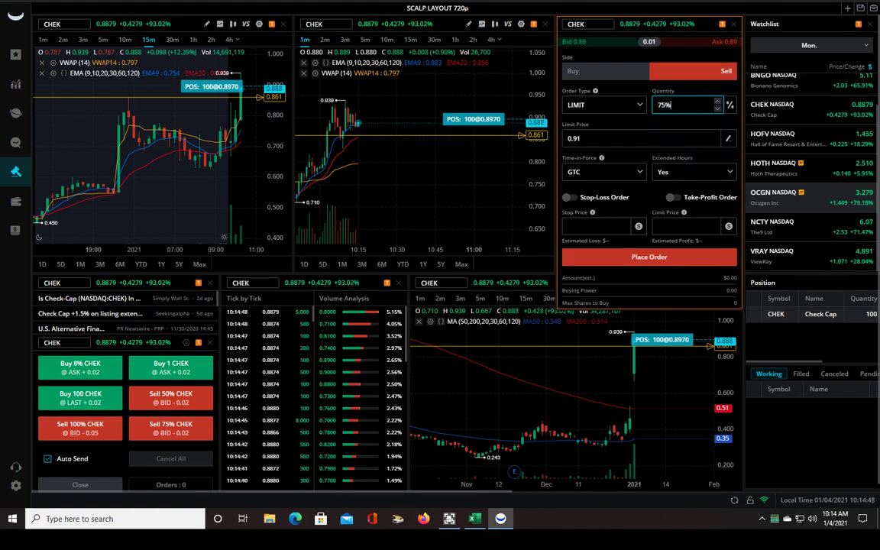
left_click(729, 104)
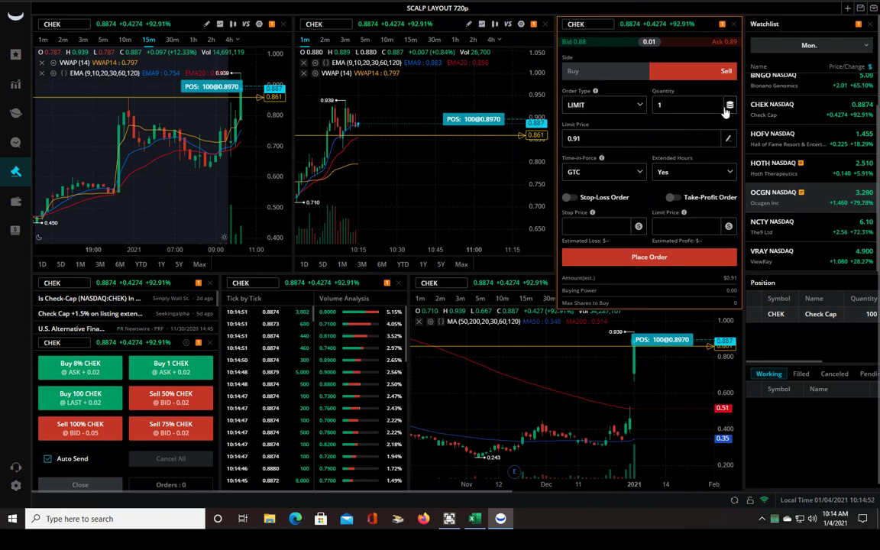
left_click(662, 105)
left_click(663, 105)
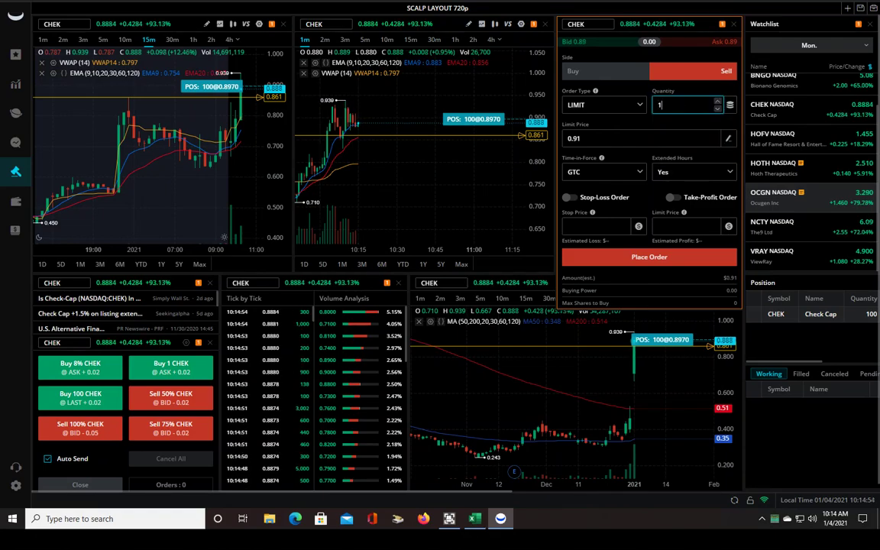
type("75")
left_click(653, 259)
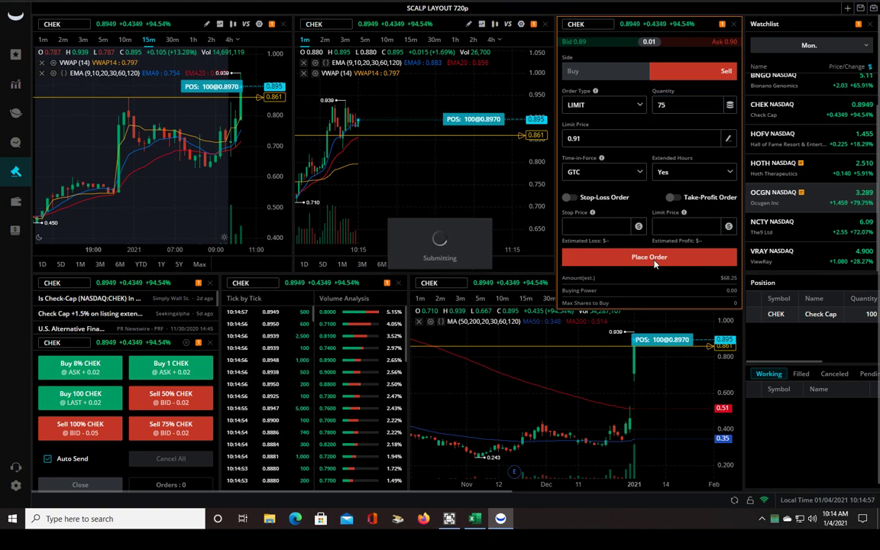
left_click(502, 228)
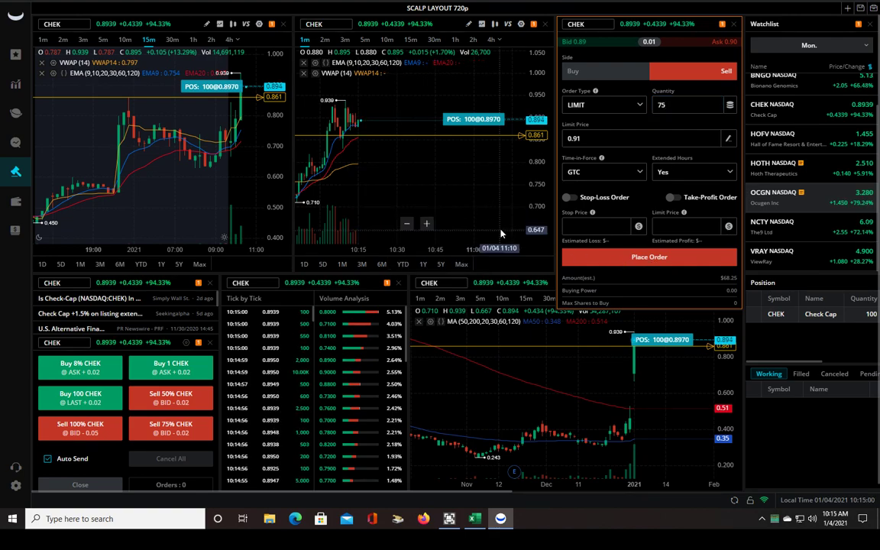
left_click(466, 170)
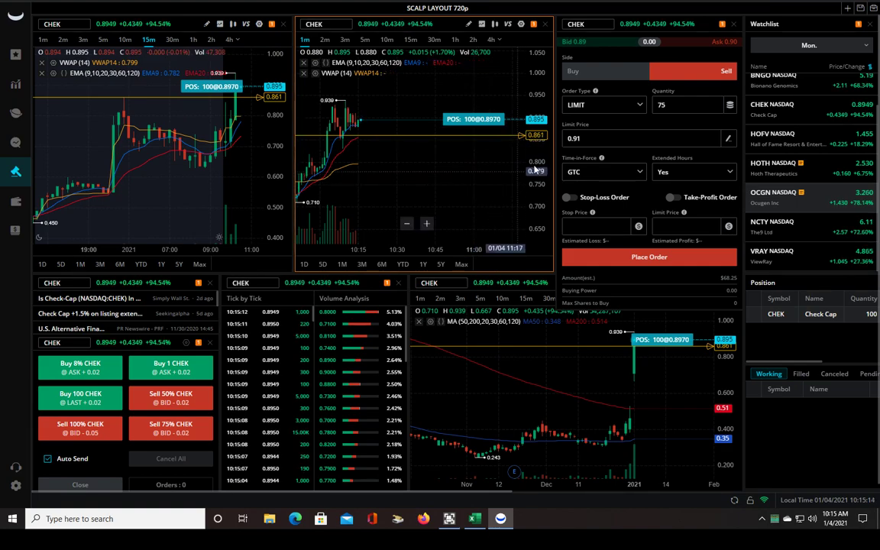
left_click_drag(537, 136, 540, 208)
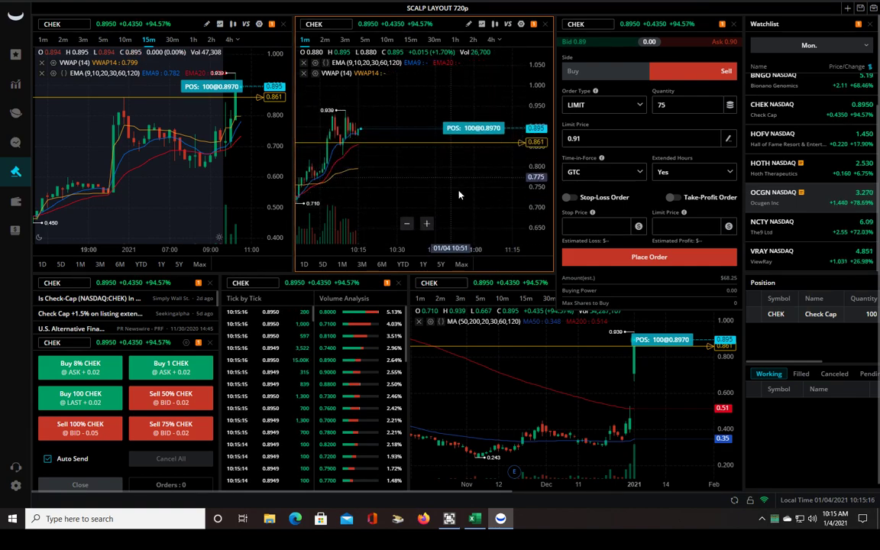
left_click_drag(413, 172, 424, 189)
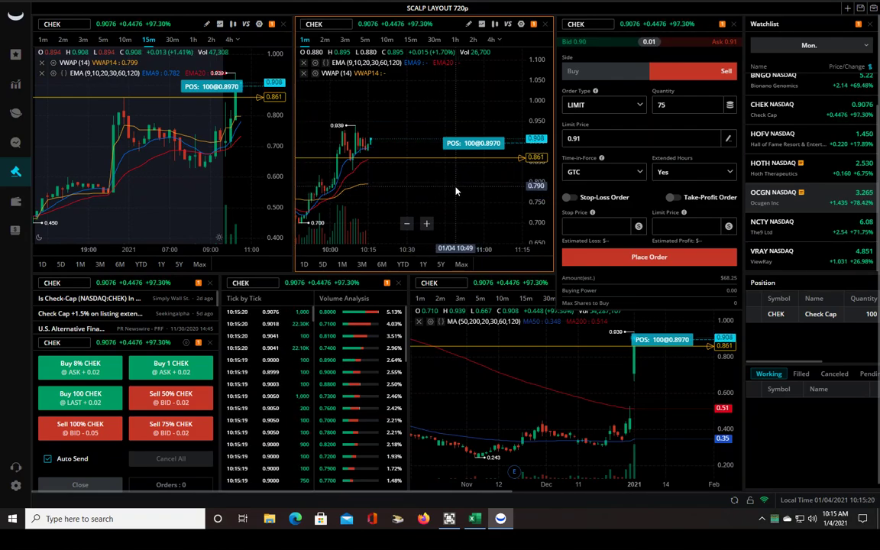
left_click(493, 197)
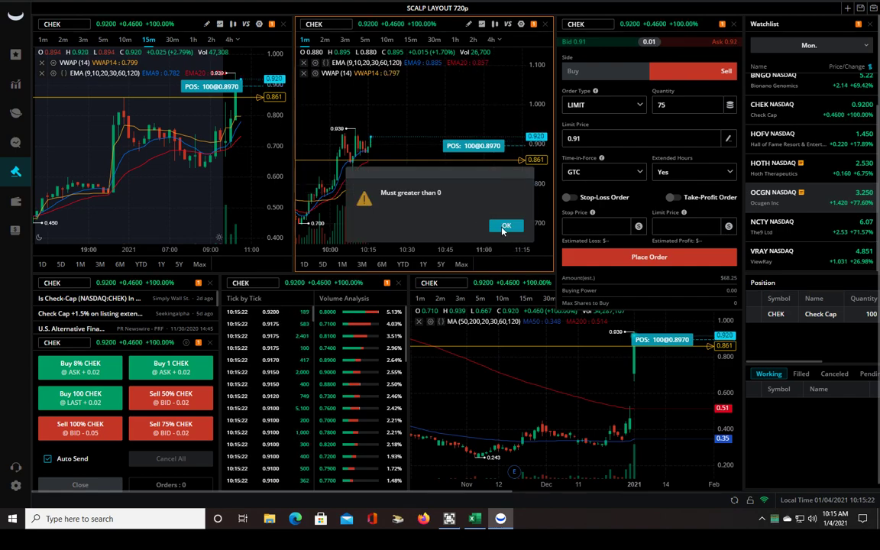
left_click(503, 229)
left_click(428, 168)
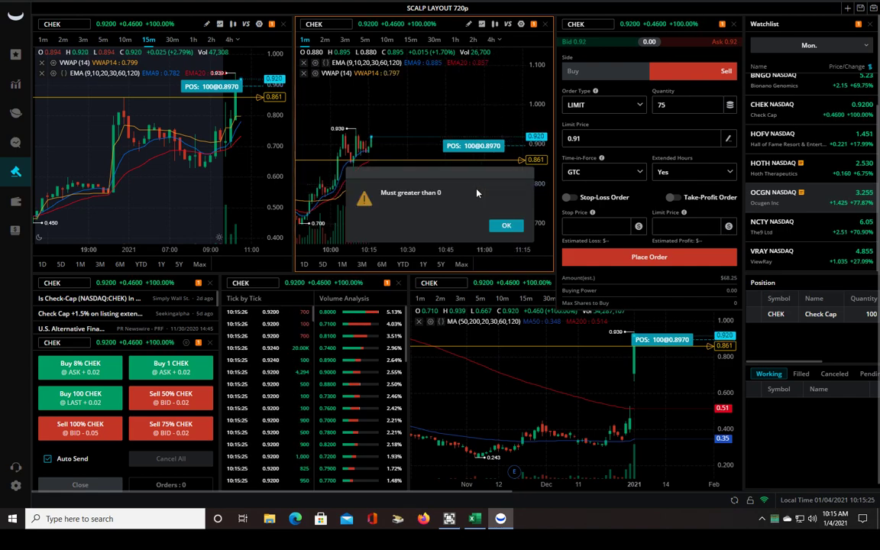
left_click(502, 225)
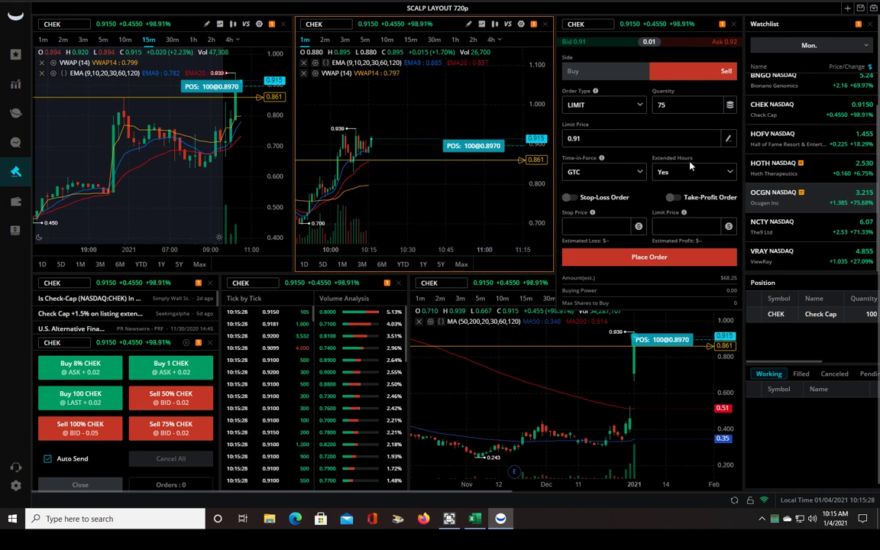
left_click(645, 258)
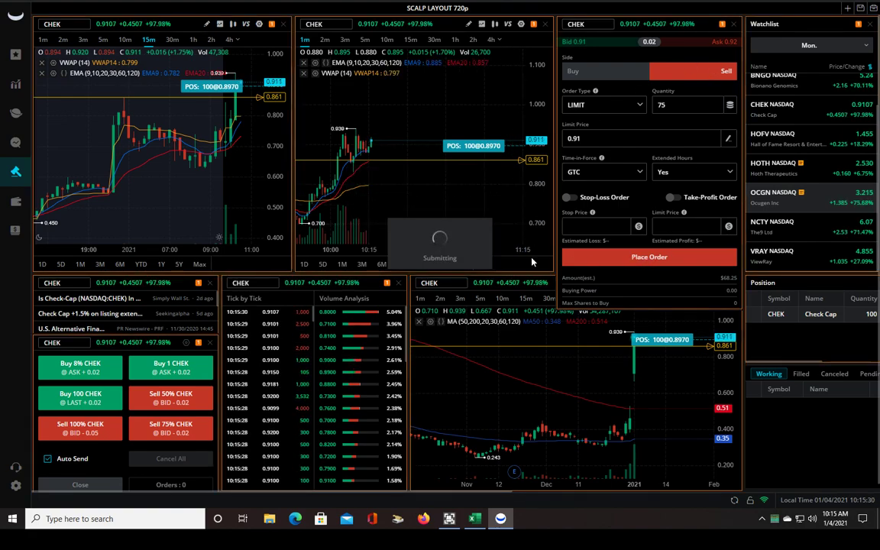
left_click(504, 227)
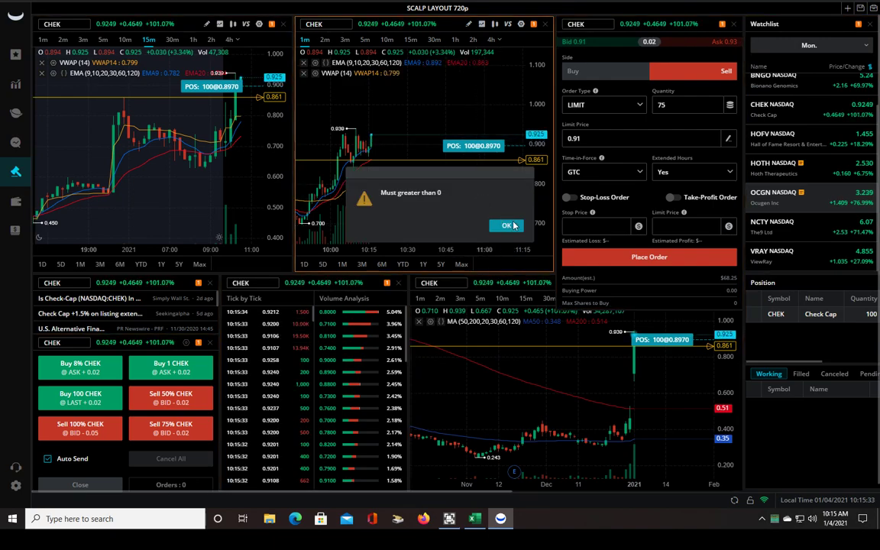
left_click(507, 225)
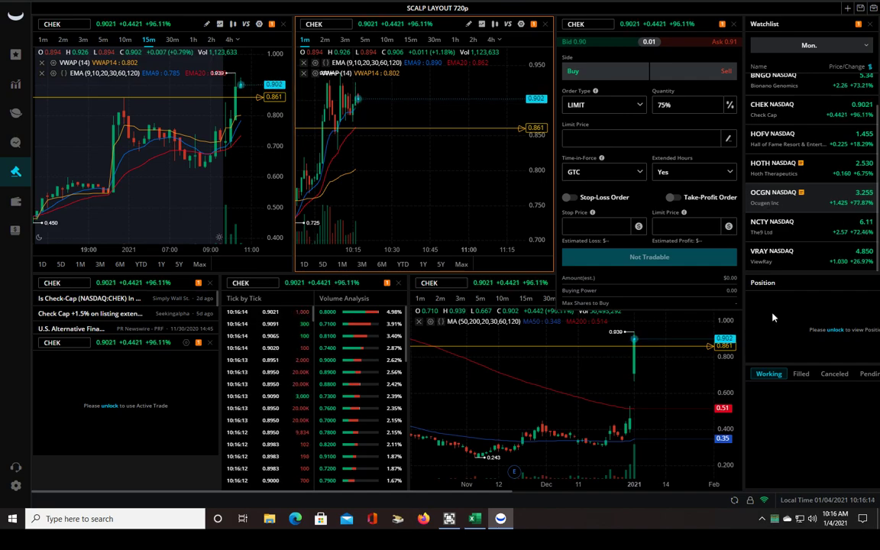
Unlock trading with the trading password, check the account positions, and close Webull
left_click(107, 406)
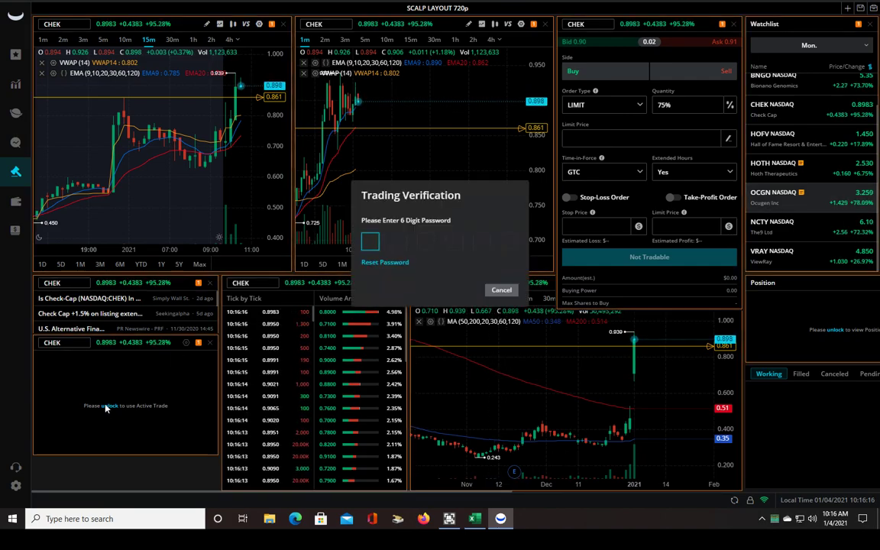
type("******")
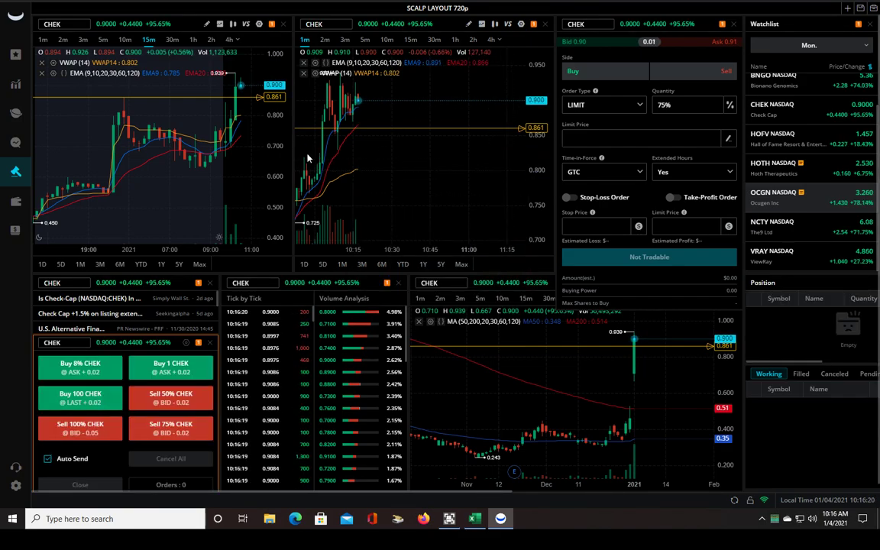
left_click(15, 202)
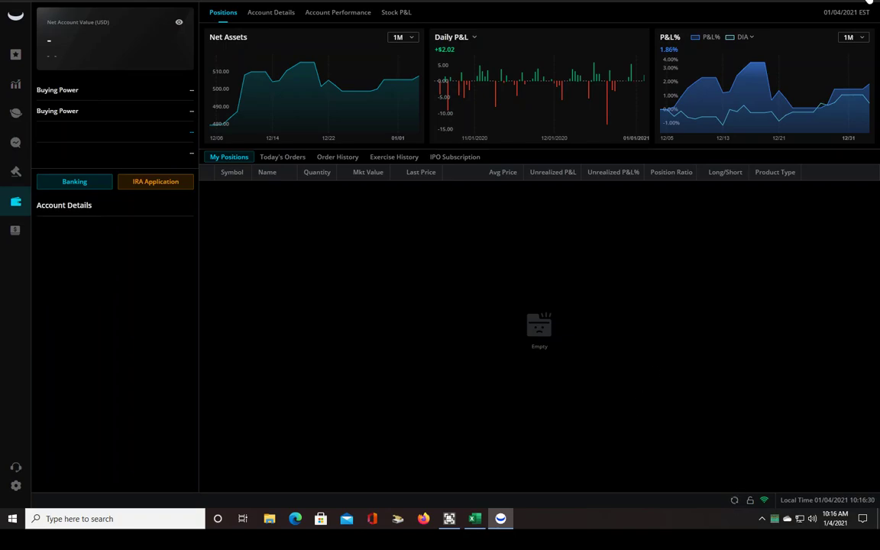
left_click(873, 3)
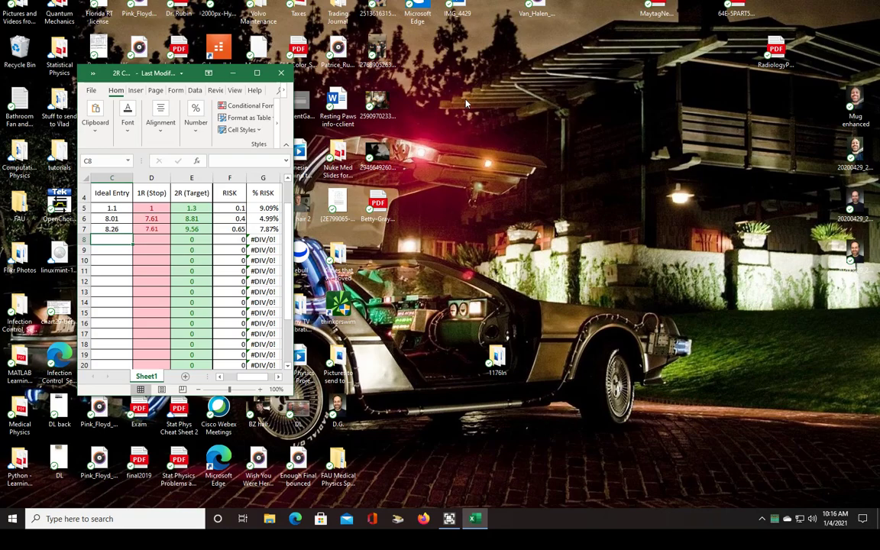
Step away from the Excel journal by clicking the desktop beside its window
left_click(301, 261)
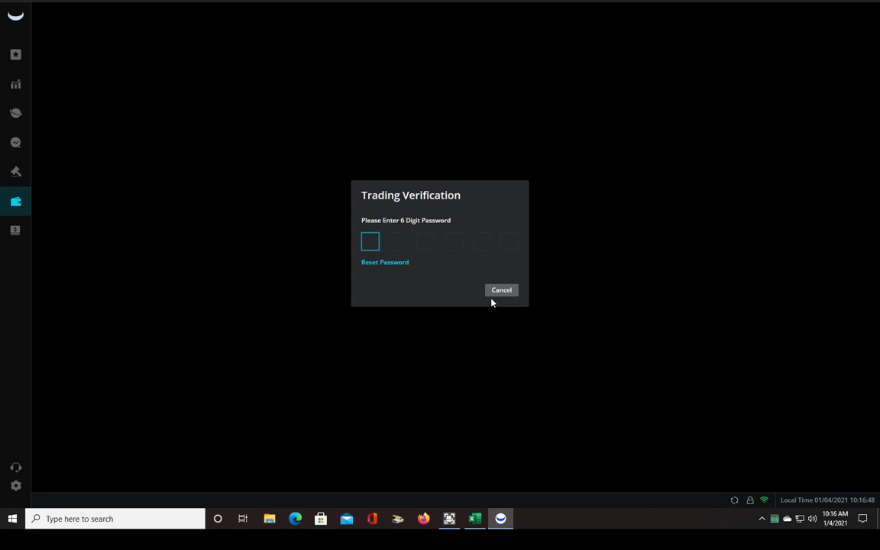
Enter the trading password, return to the scalp layout, and shift the 1-minute CHEK chart left
type("******")
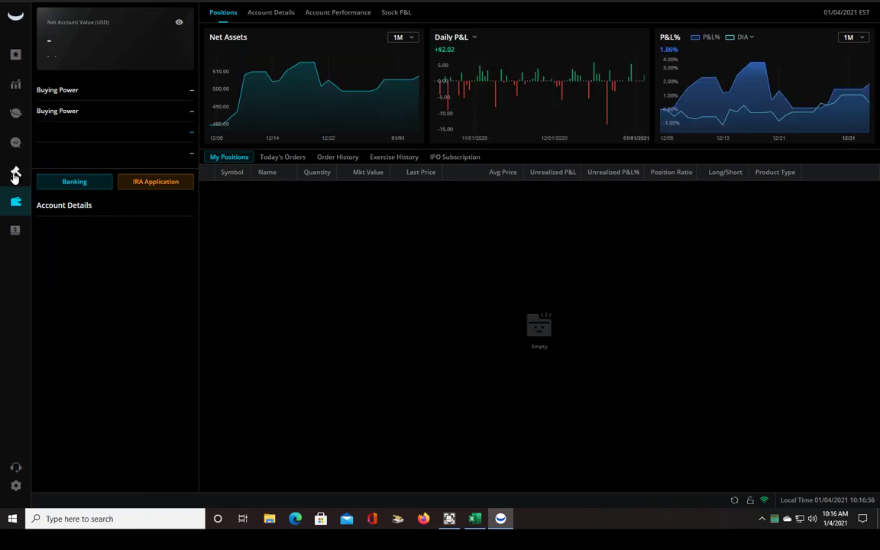
left_click(15, 171)
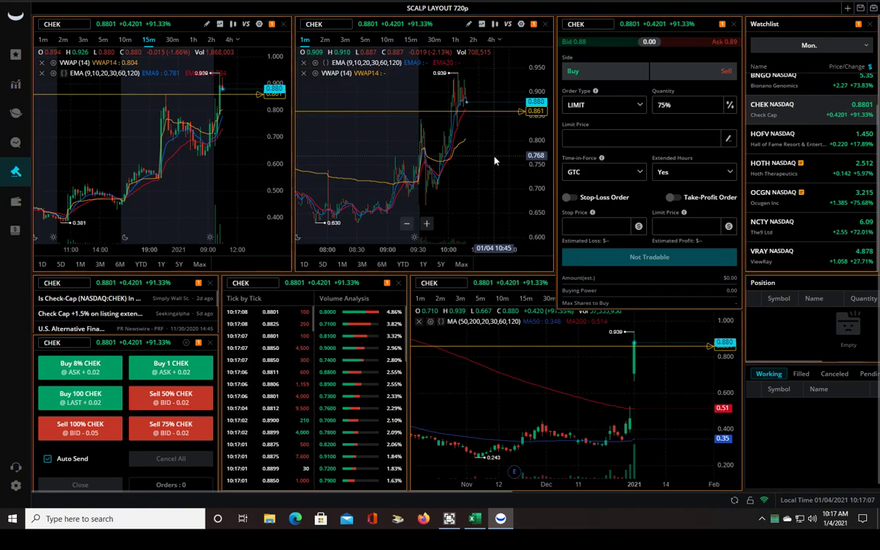
left_click_drag(495, 160, 470, 174)
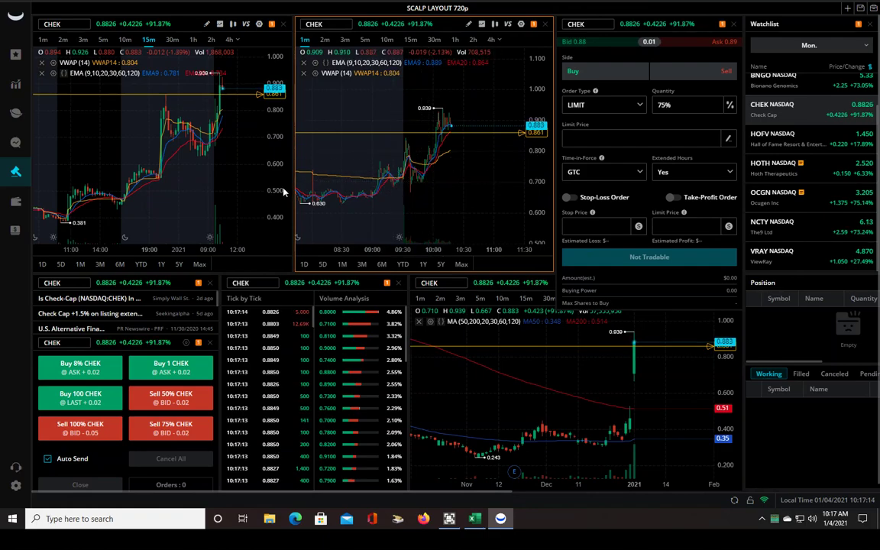
left_click(16, 204)
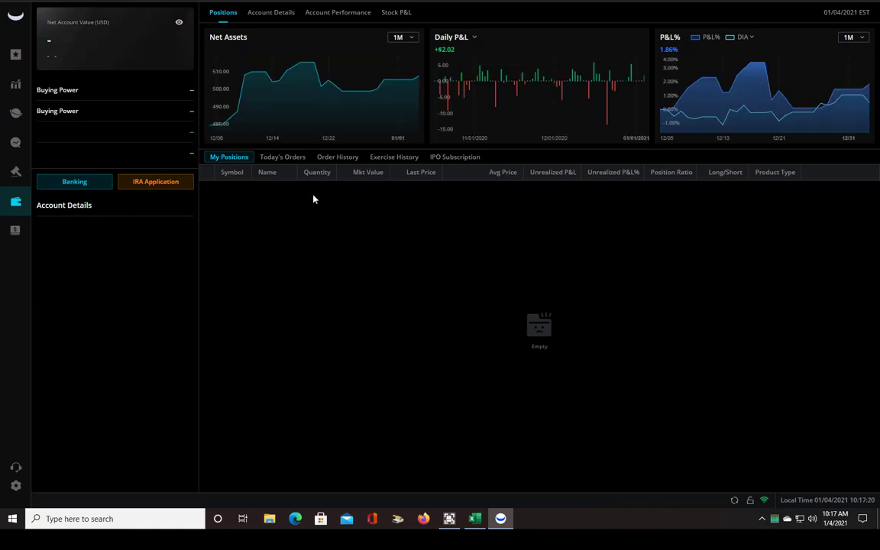
left_click(285, 157)
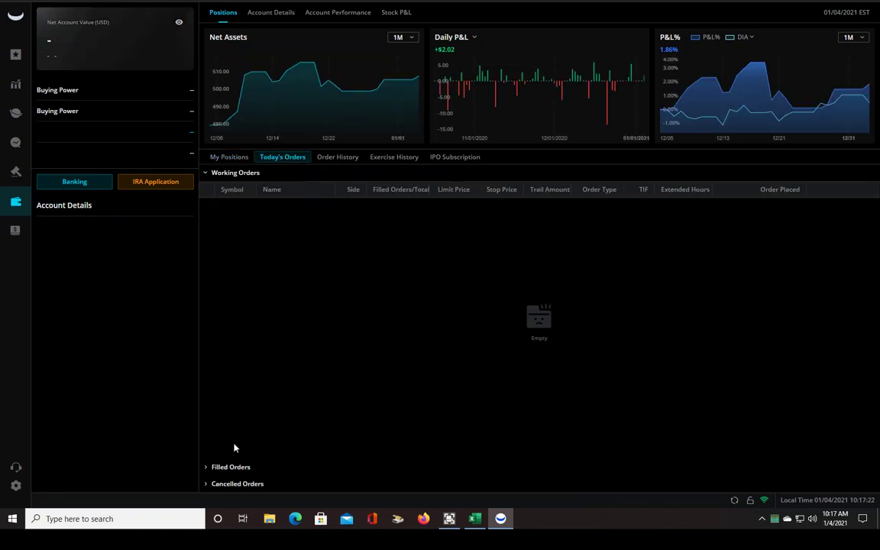
left_click(231, 467)
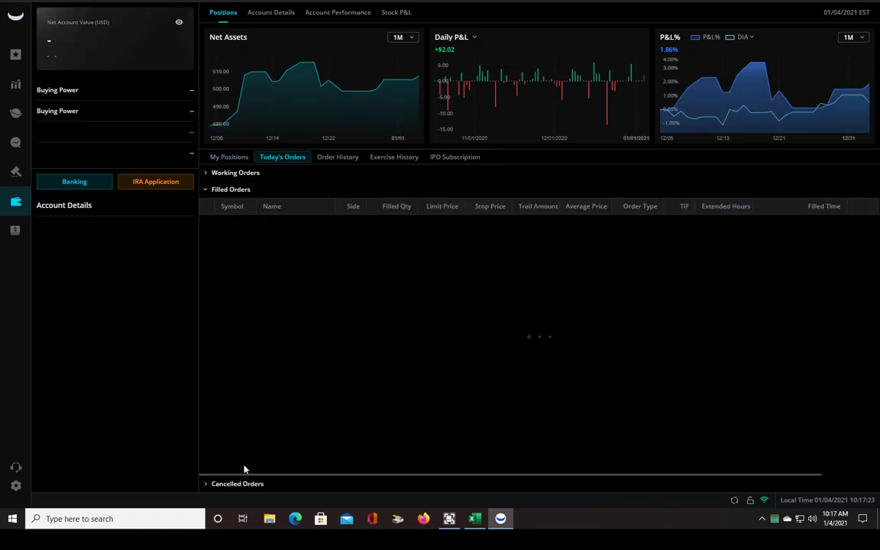
left_click(233, 173)
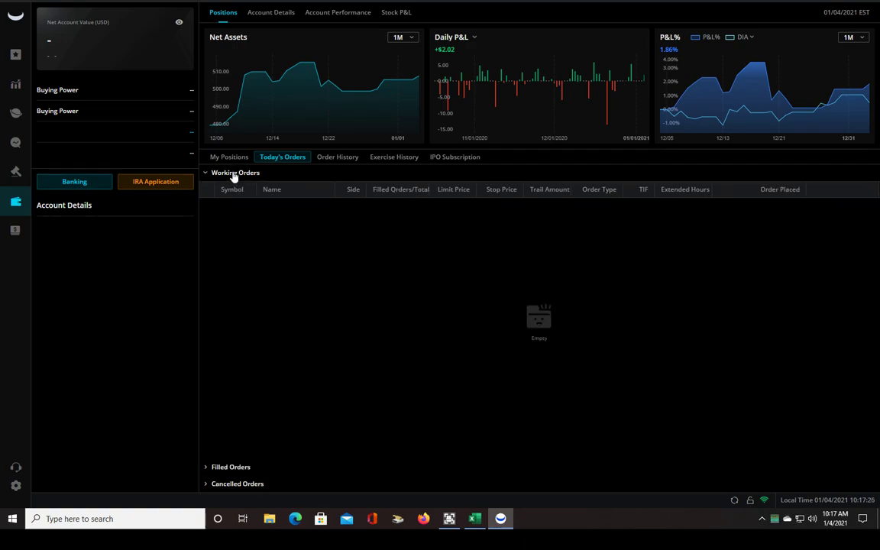
left_click(225, 467)
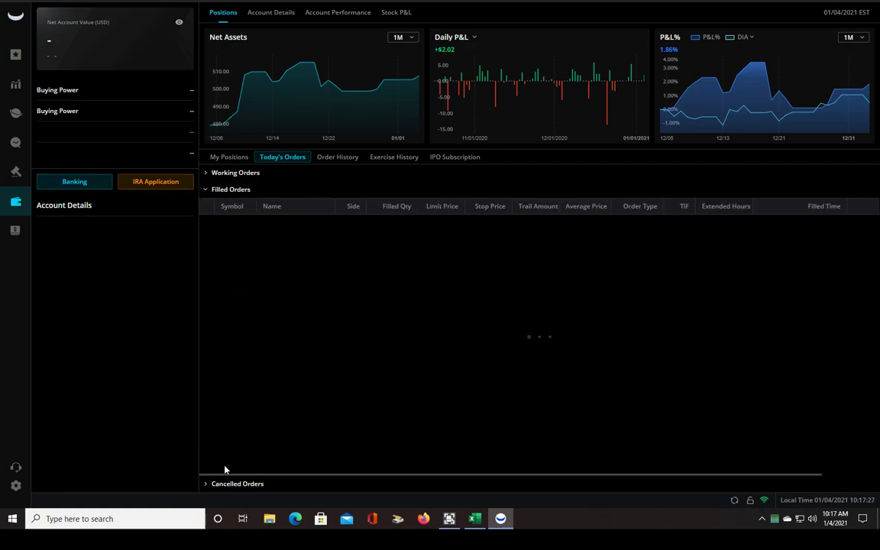
left_click(229, 158)
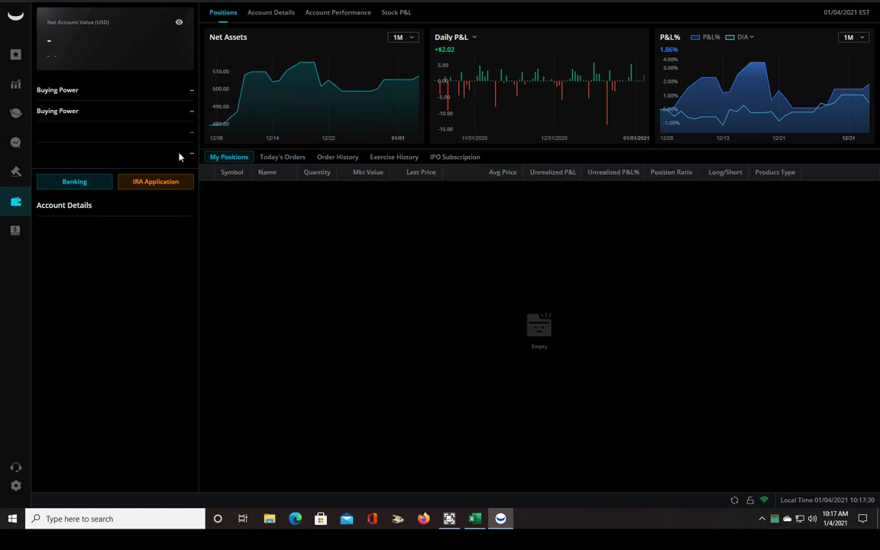
left_click(735, 501)
left_click(16, 172)
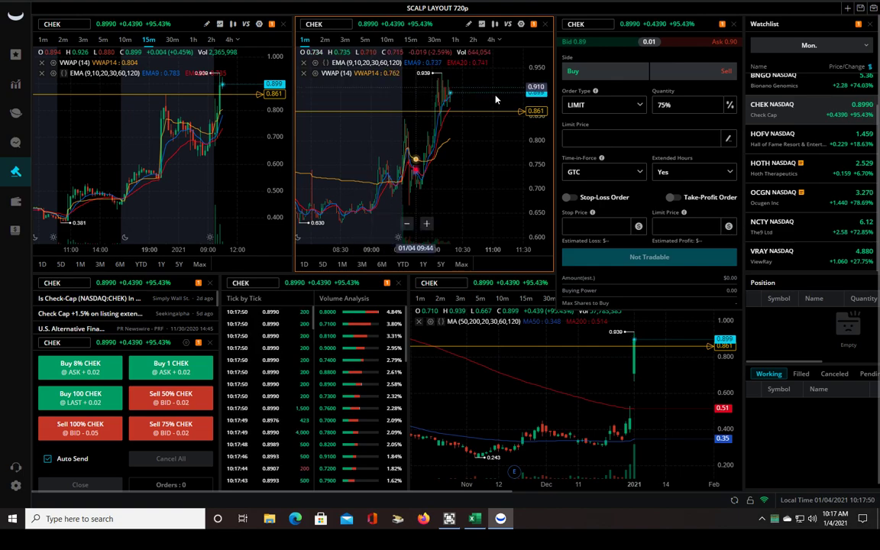
Zoom in on the 1-minute CHEK chart, then check the 100-share position showing +0.23 P&L
scroll(493, 132, "up", 2)
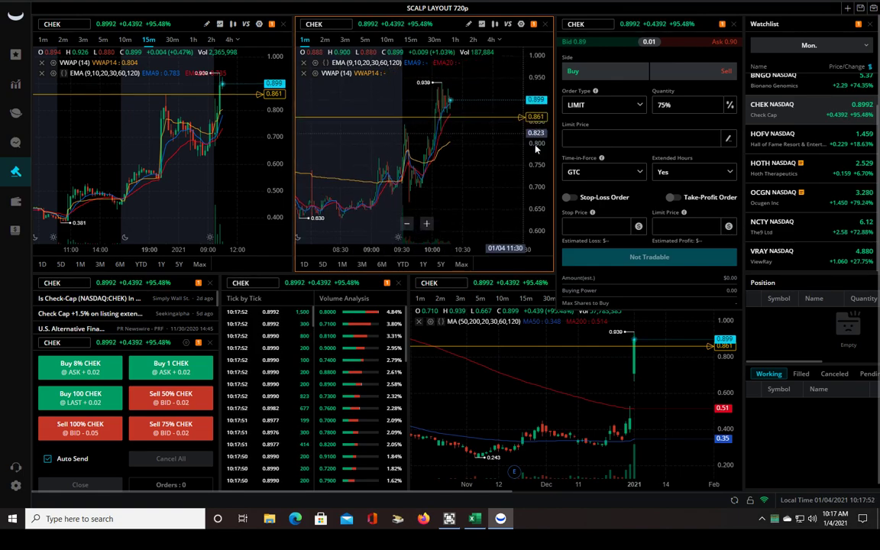
scroll(482, 129, "up", 2)
scroll(424, 116, "up", 3)
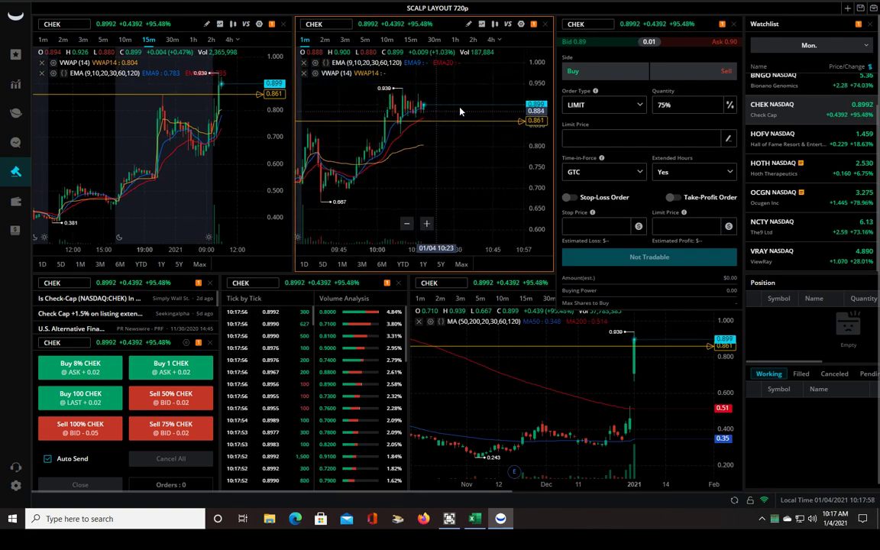
scroll(462, 112, "up", 1)
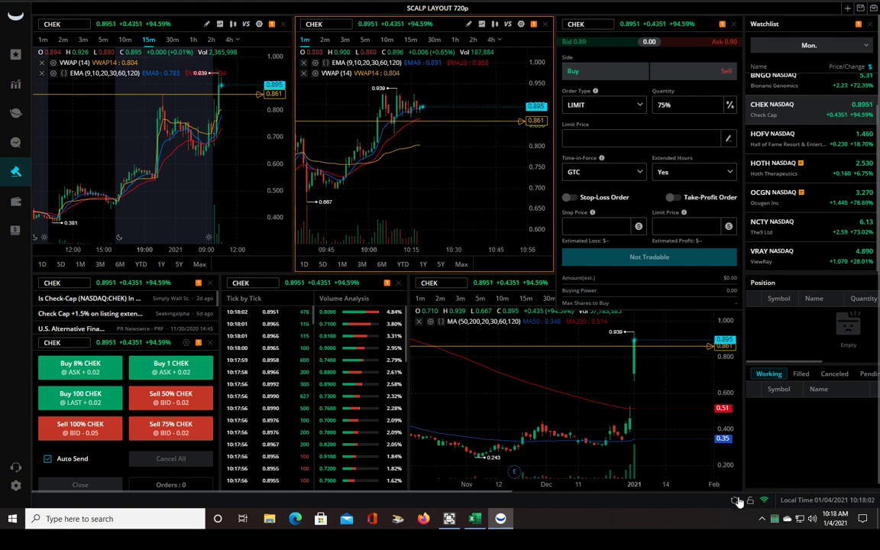
left_click(15, 203)
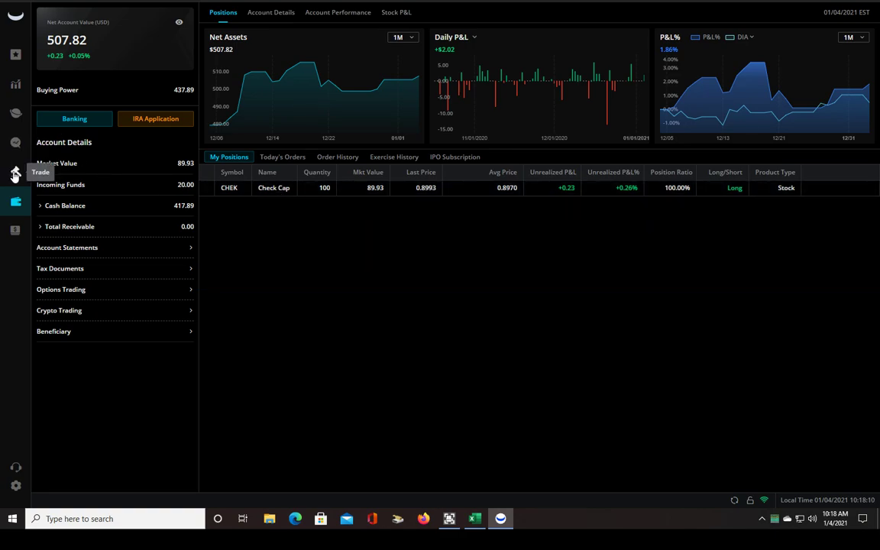
Back in the trading layout, rescale the 1m chart and sell the last two 25-share CHEK lots by hotkey
left_click(15, 172)
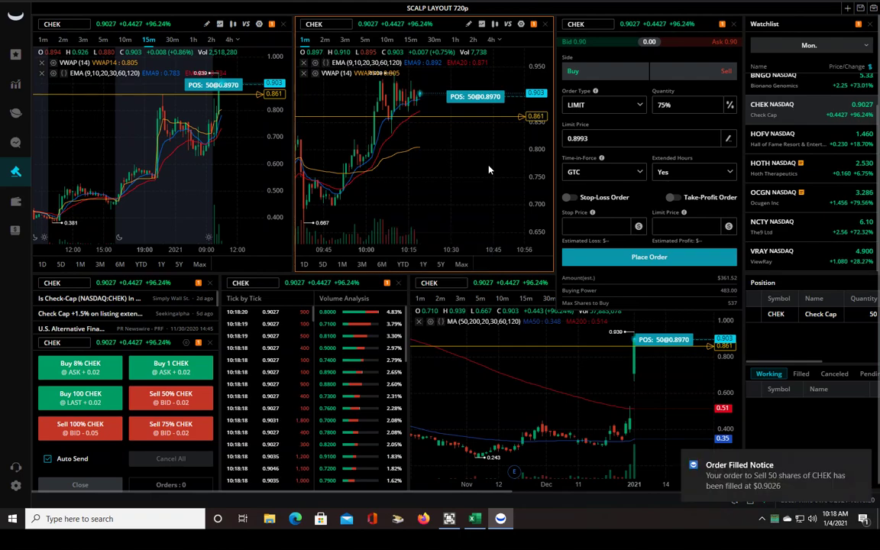
left_click_drag(523, 141, 475, 171)
scroll(475, 171, "up", 2)
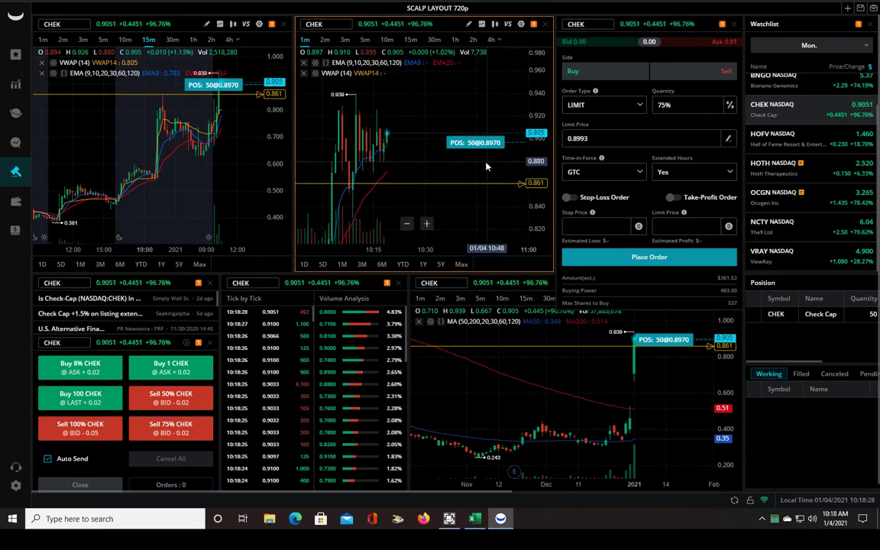
key("shift+s")
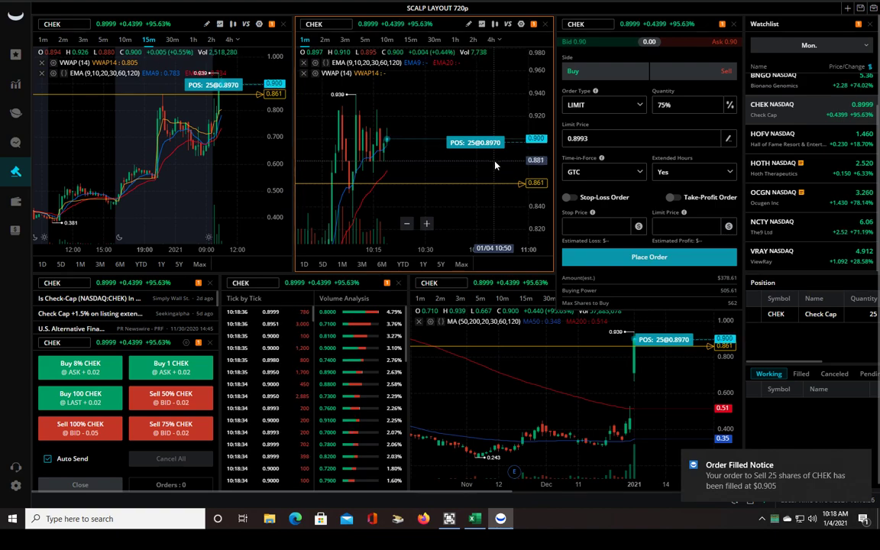
key("shift+s")
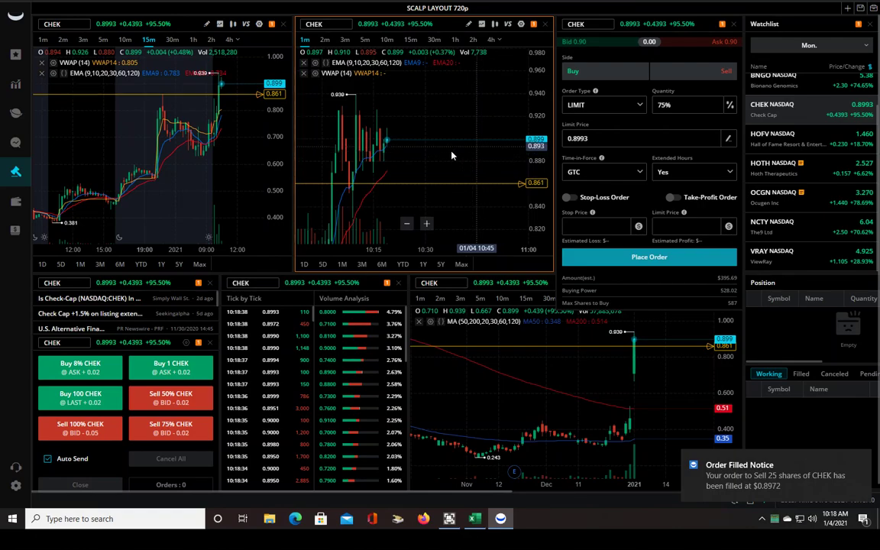
scroll(435, 145, "down", 4)
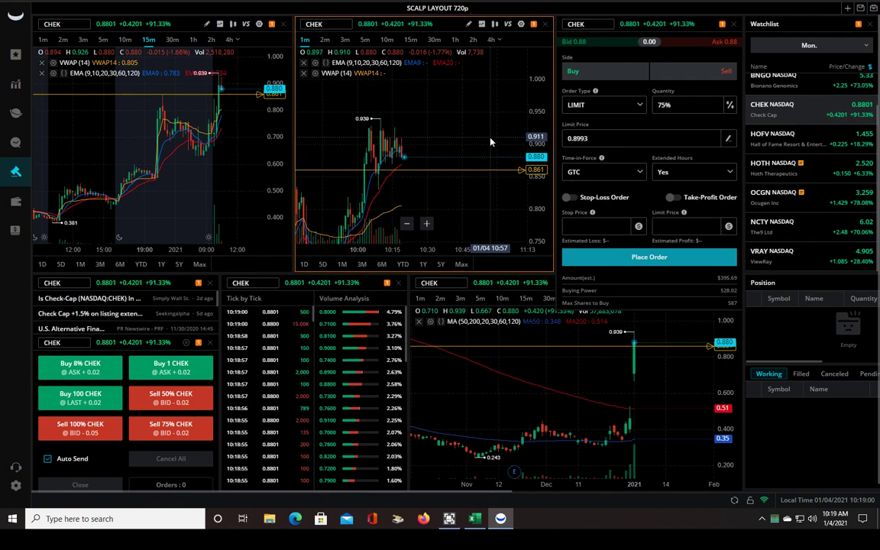
scroll(491, 142, "down", 2)
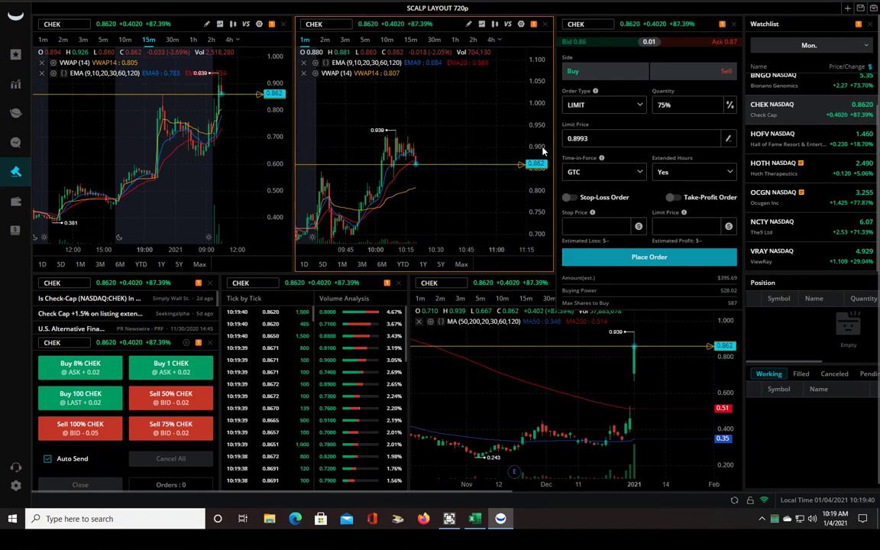
scroll(447, 202, "up", 2)
scroll(467, 191, "up", 2)
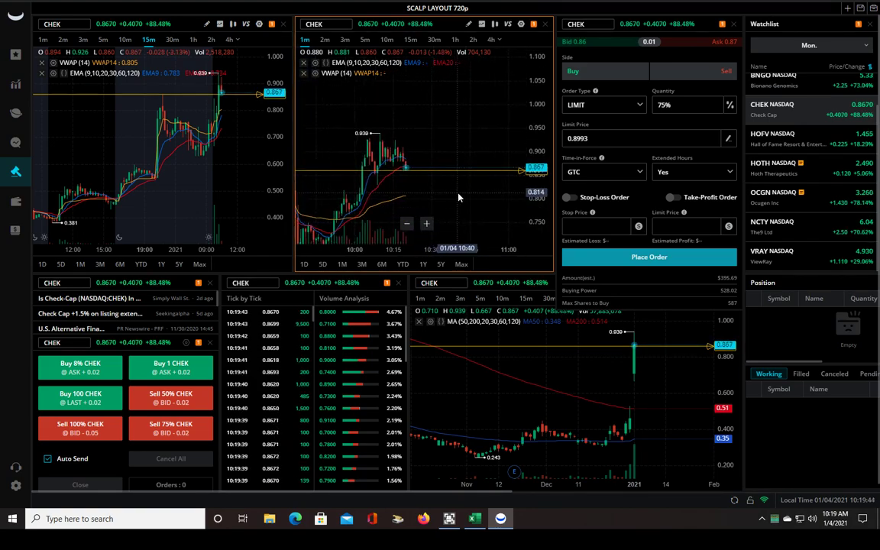
scroll(454, 197, "left", 3)
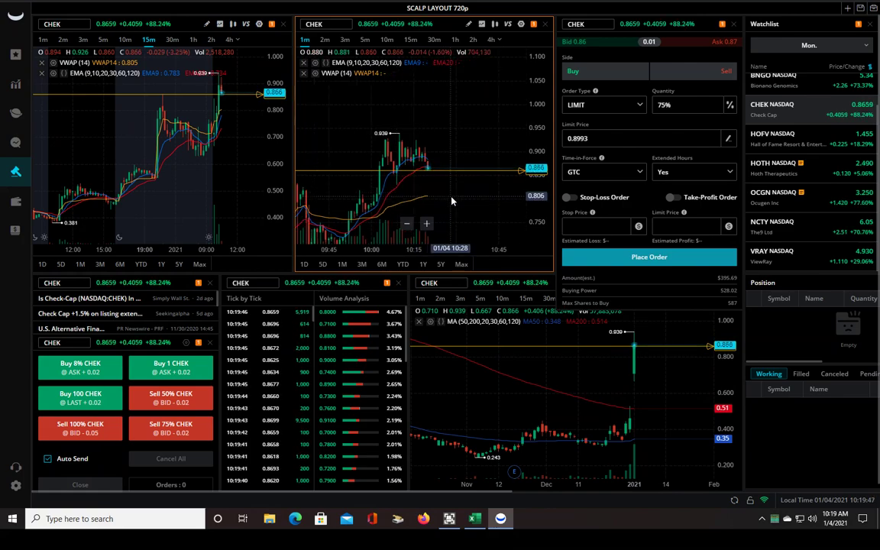
scroll(459, 200, "up", 1)
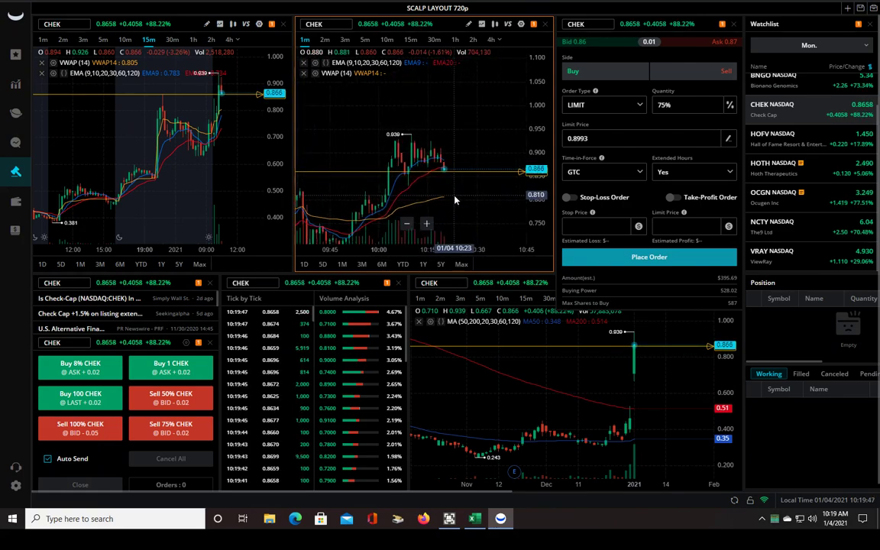
scroll(446, 198, "up", 1)
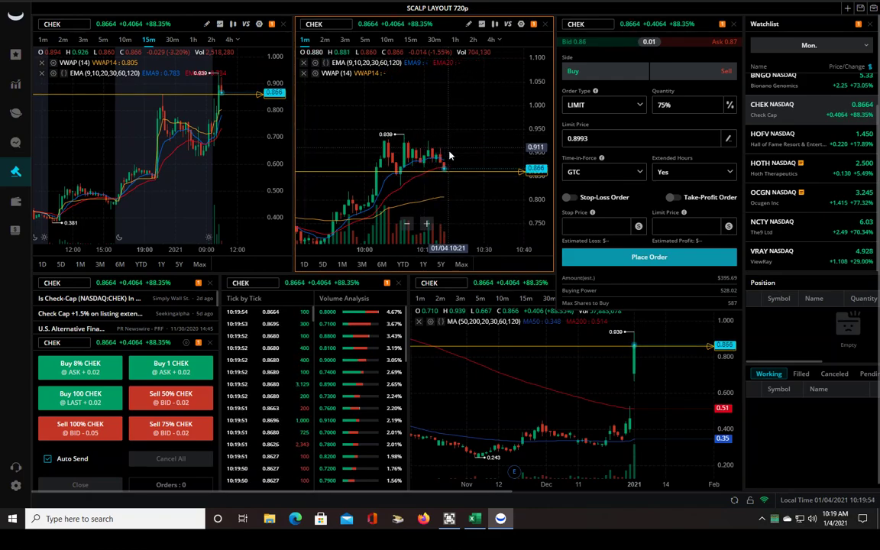
scroll(451, 156, "down", 3)
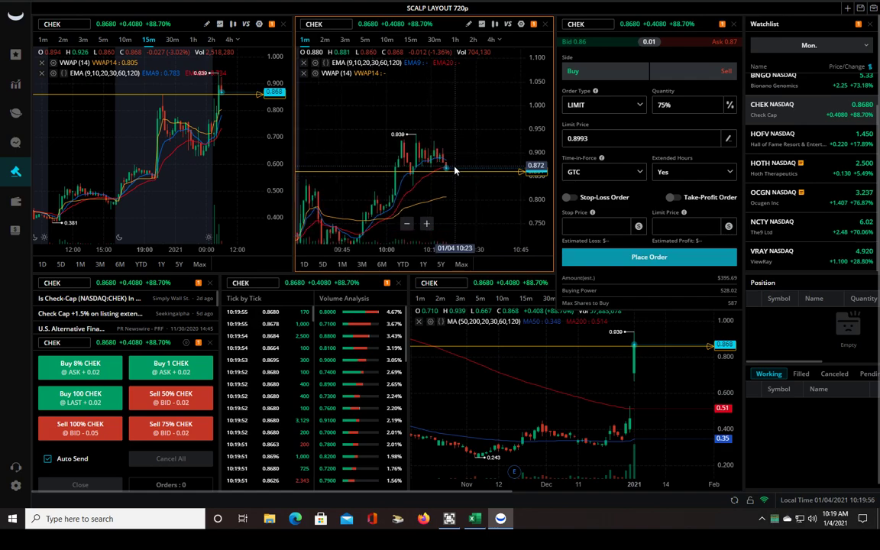
scroll(454, 169, "down", 2)
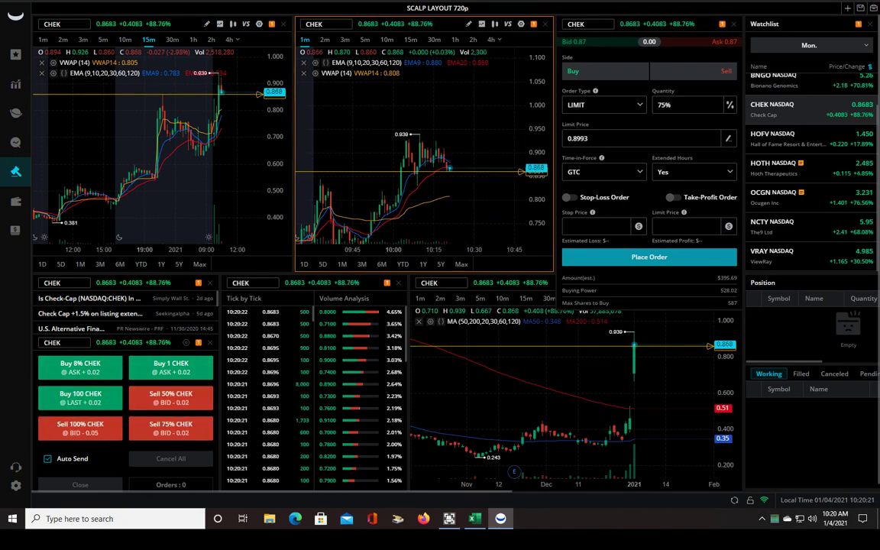
Stretch the middle CHEK chart's price axis and zoom into the 10:00–10:20 one-minute candles
left_click_drag(528, 172, 526, 209)
scroll(412, 152, "up", 2)
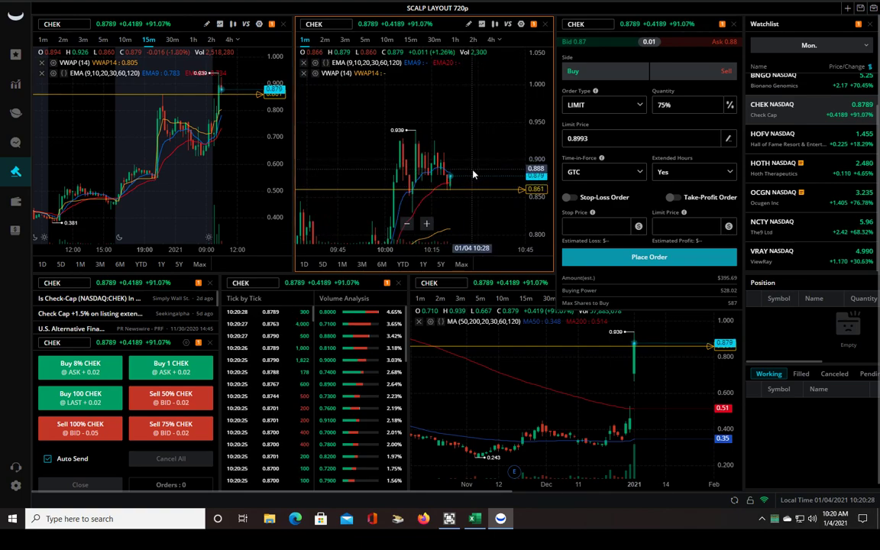
scroll(446, 153, "up", 1)
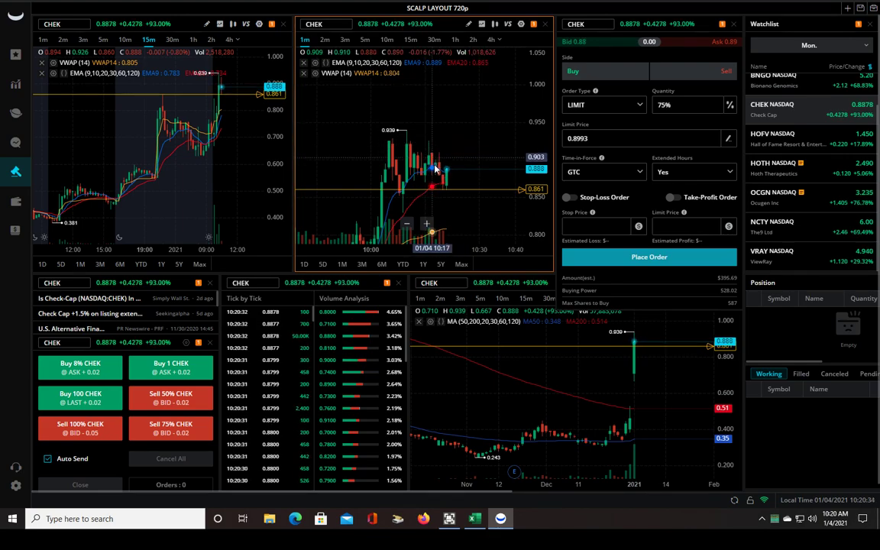
scroll(439, 170, "up", 1)
scroll(439, 169, "up", 2)
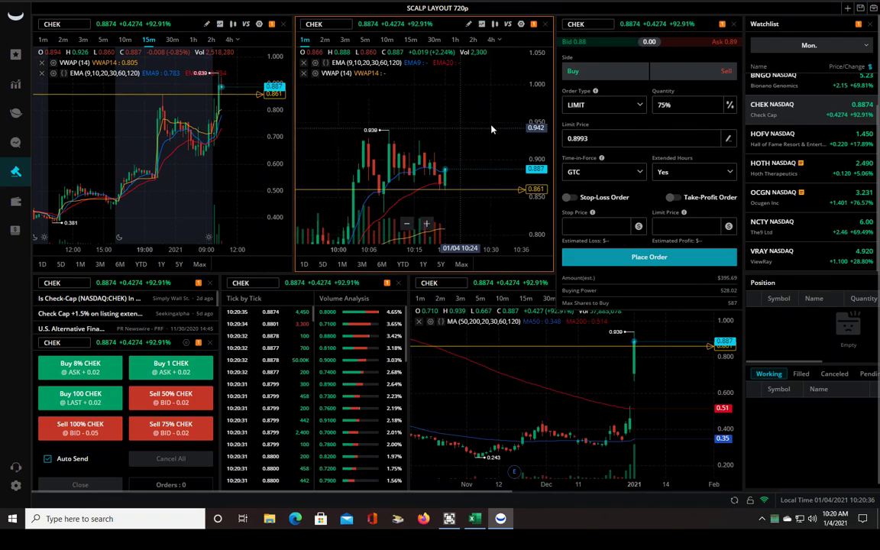
scroll(420, 176, "up", 2)
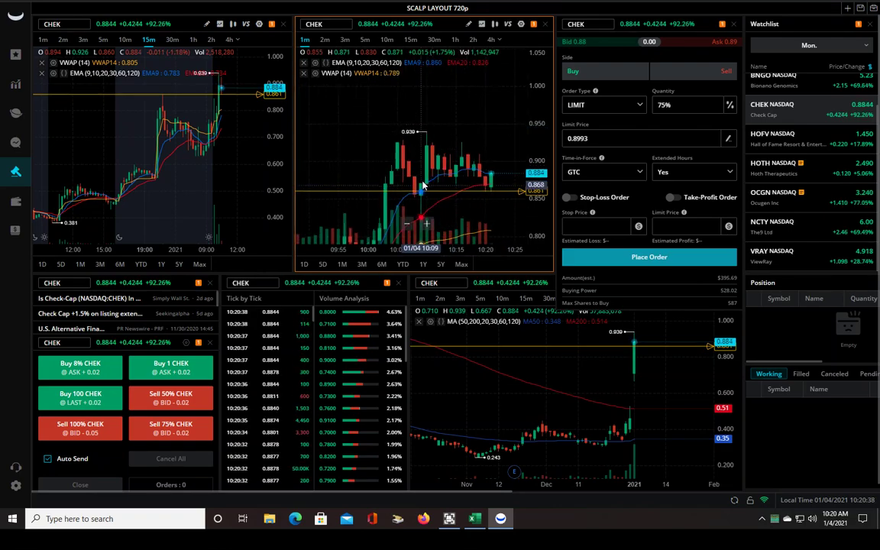
scroll(418, 170, "up", 2)
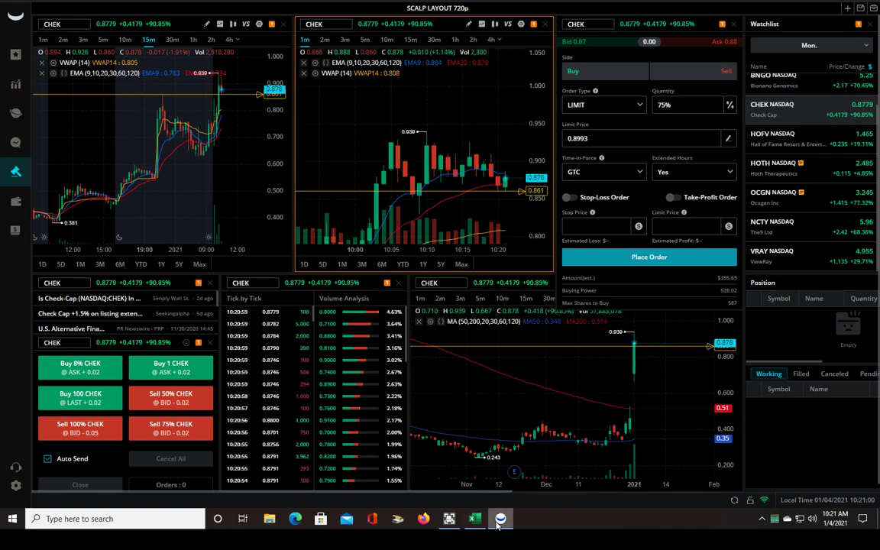
Enter 0.872 entry in C8 and 0.83 stop in D8 of the 2R Calculator, then return to Webull
left_click(474, 518)
left_click(109, 239)
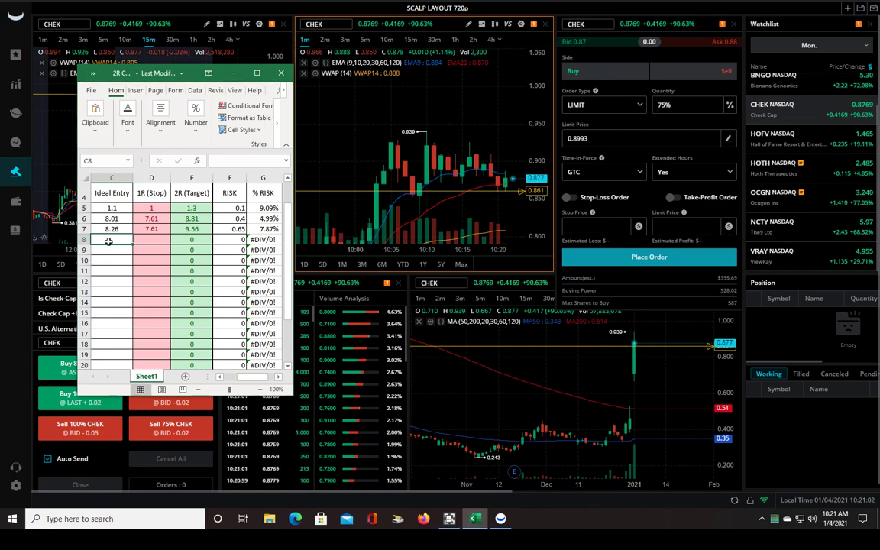
type("0.872")
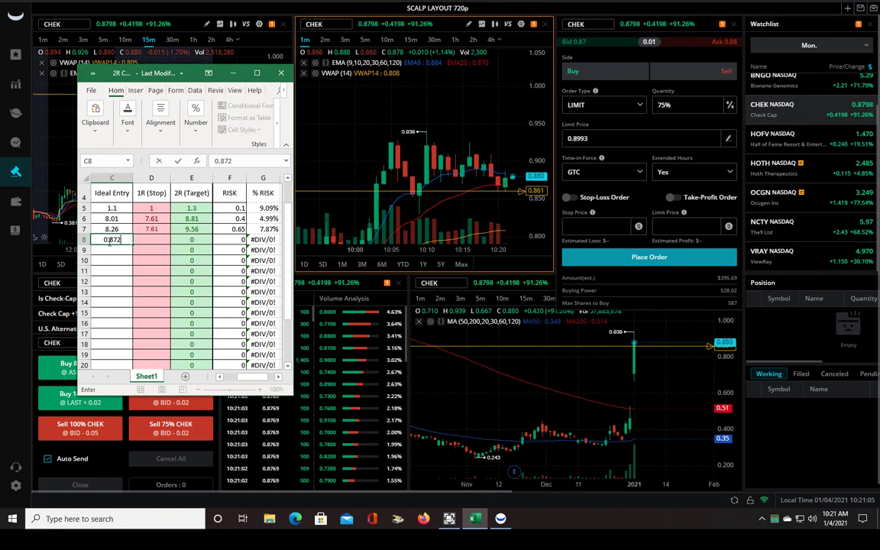
key("Tab")
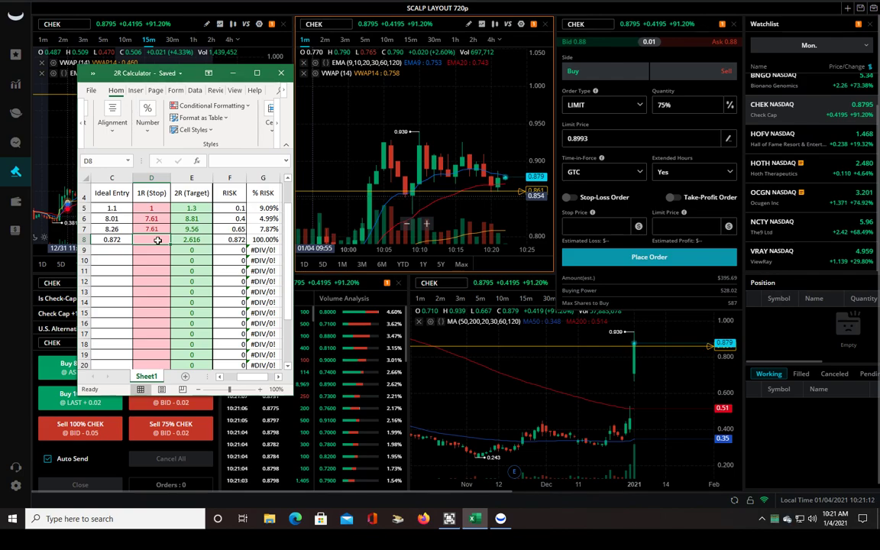
type("0.83")
key("Return")
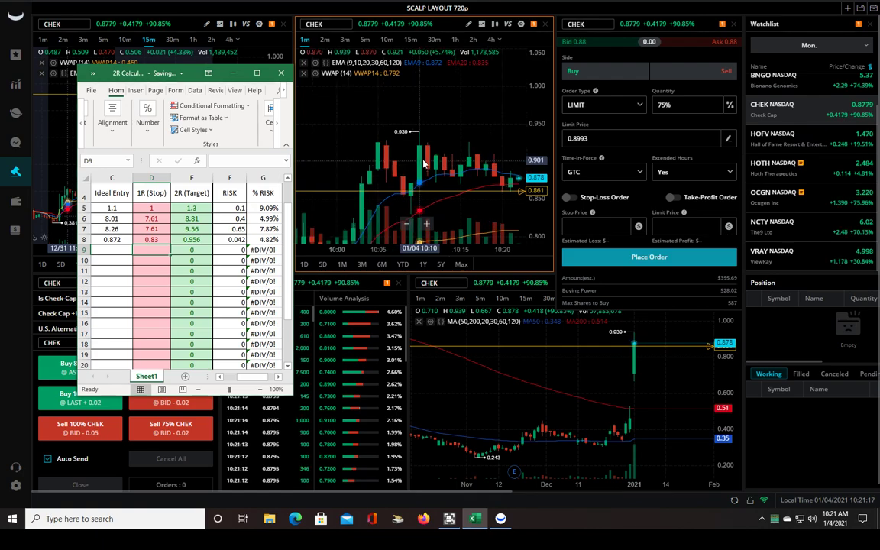
left_click_drag(477, 113, 392, 149)
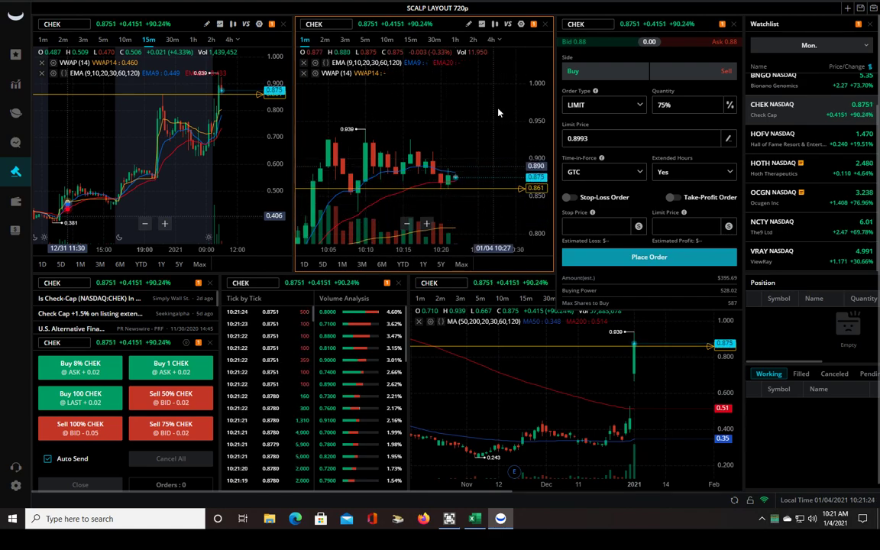
scroll(483, 122, "down", 3)
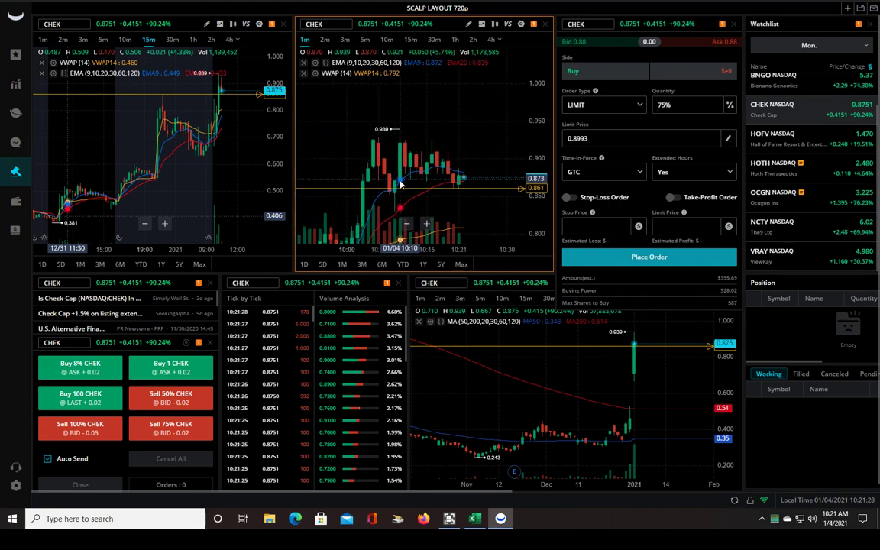
scroll(404, 179, "up", 1)
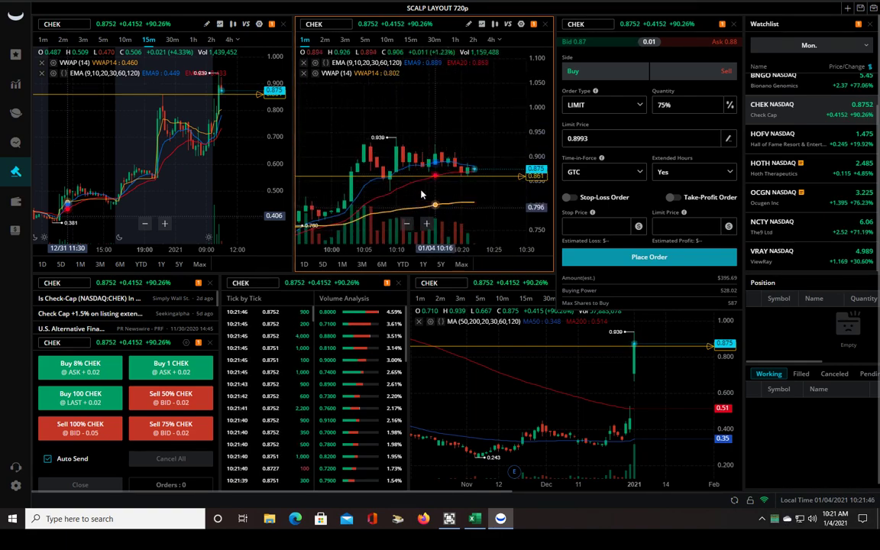
Check today's filled CHEK and NCTY orders under Account, then move to the Account Performance tab
left_click(15, 204)
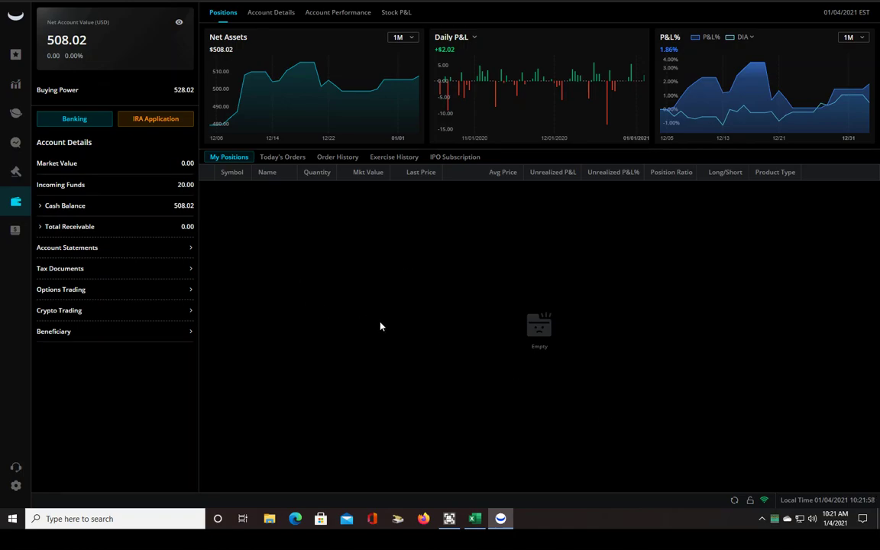
left_click(295, 160)
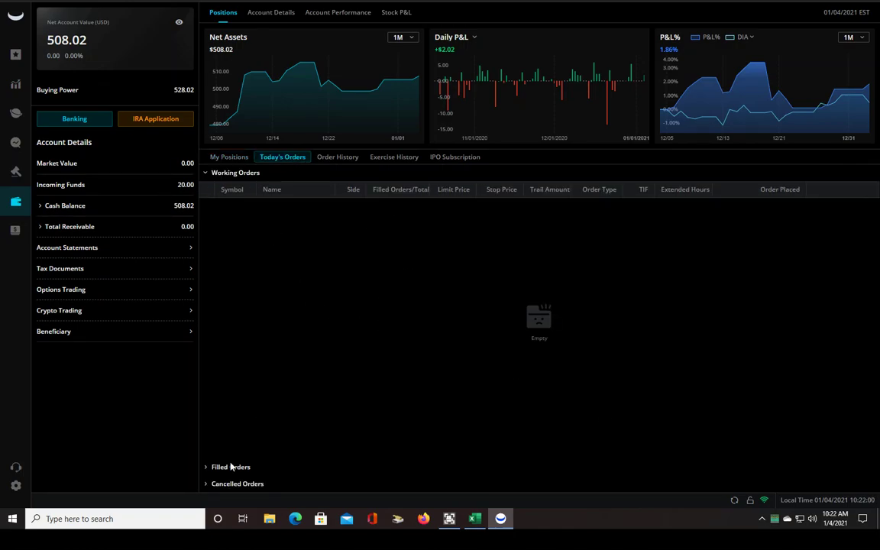
left_click(229, 467)
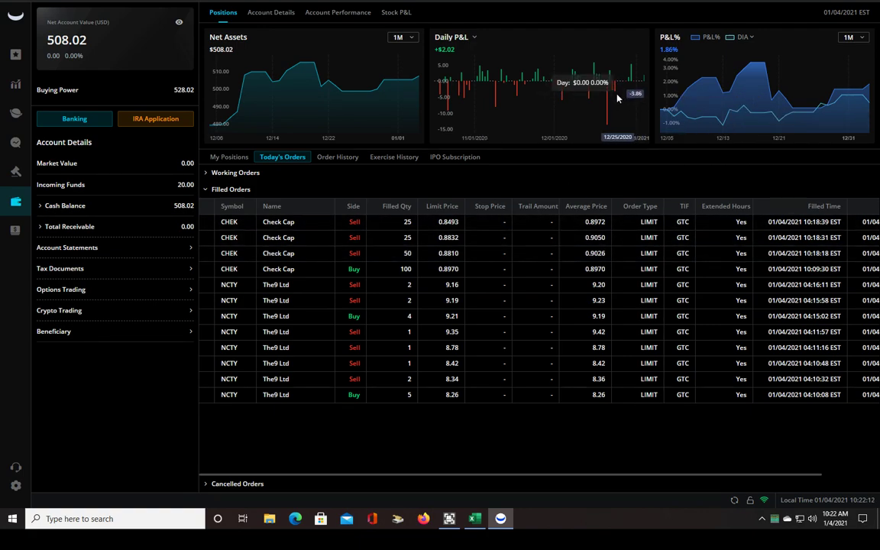
left_click(456, 39)
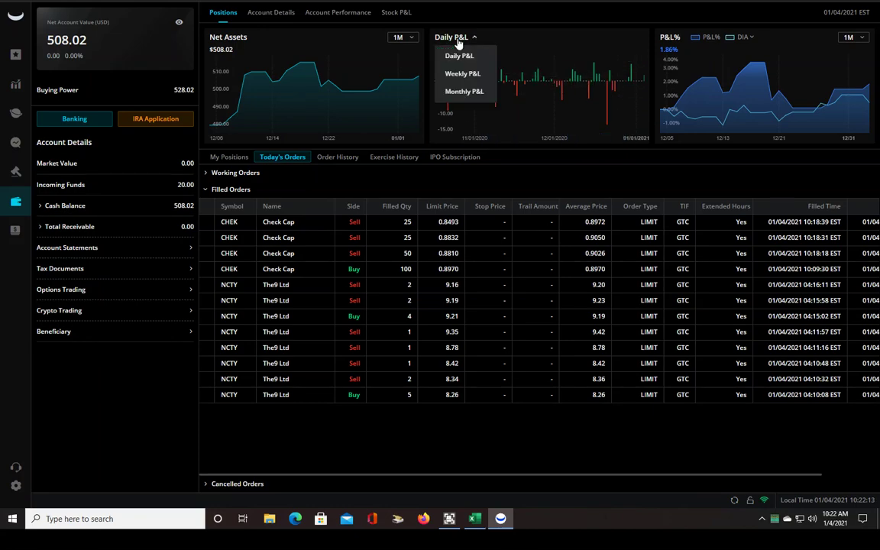
left_click(353, 15)
Set a custom P&L period ending January 4, showing overall P&L 2.02 and 0.38%
left_click(512, 38)
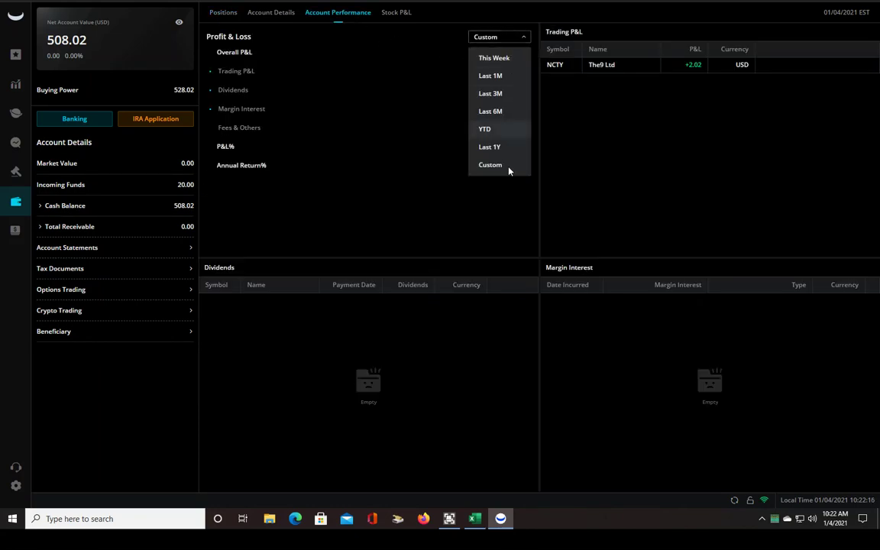
left_click(507, 169)
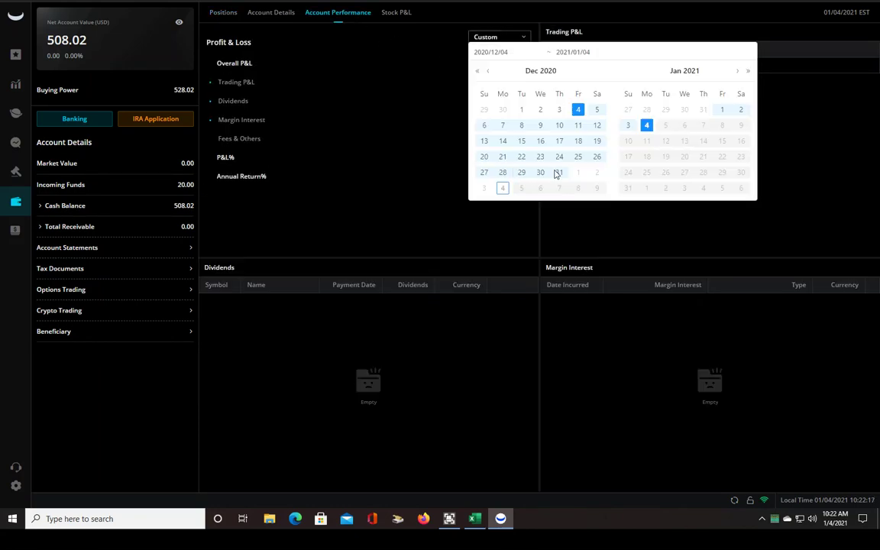
left_click(646, 125)
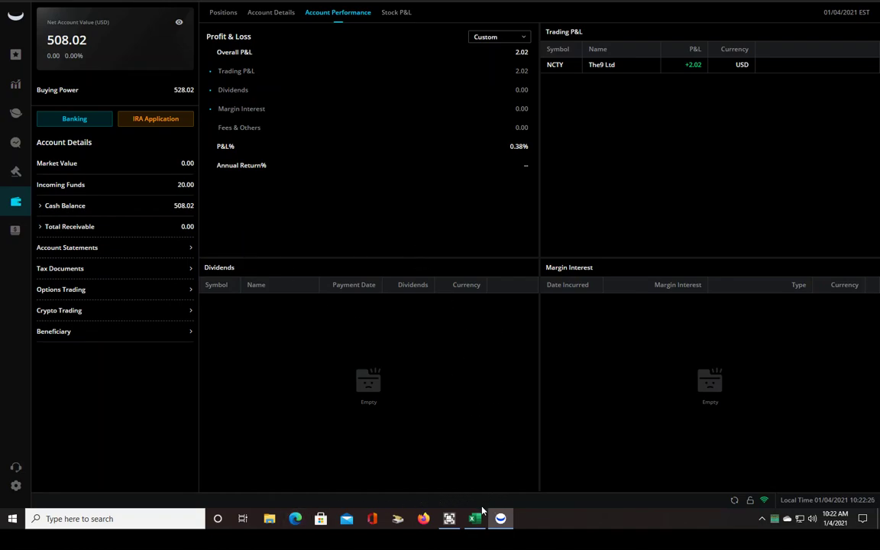
Open the 6 TRADES PER DAY journal from Excel's recent files and maximize it
mouse_move(473, 521)
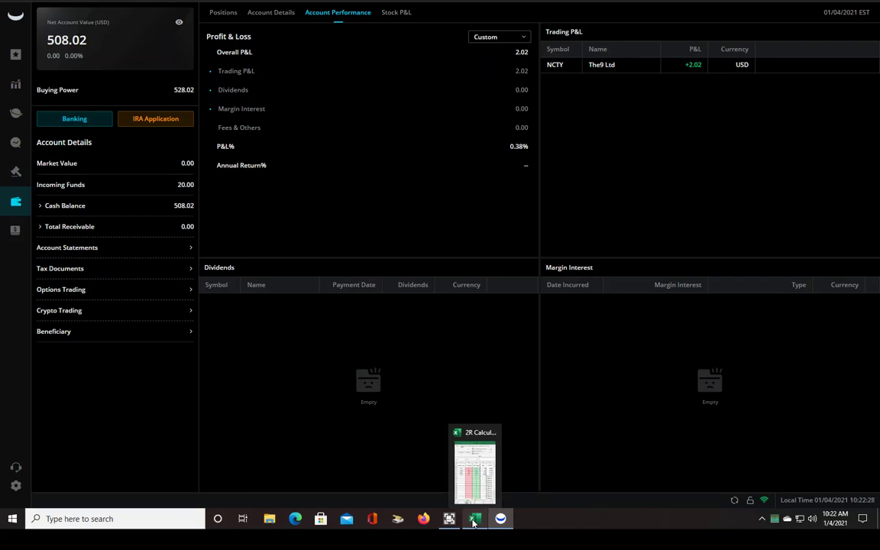
left_click(473, 521)
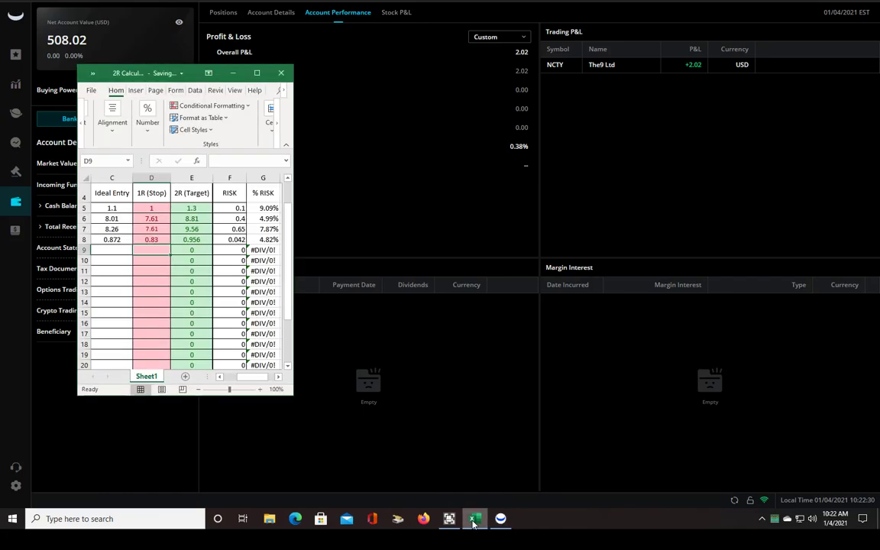
left_click(86, 89)
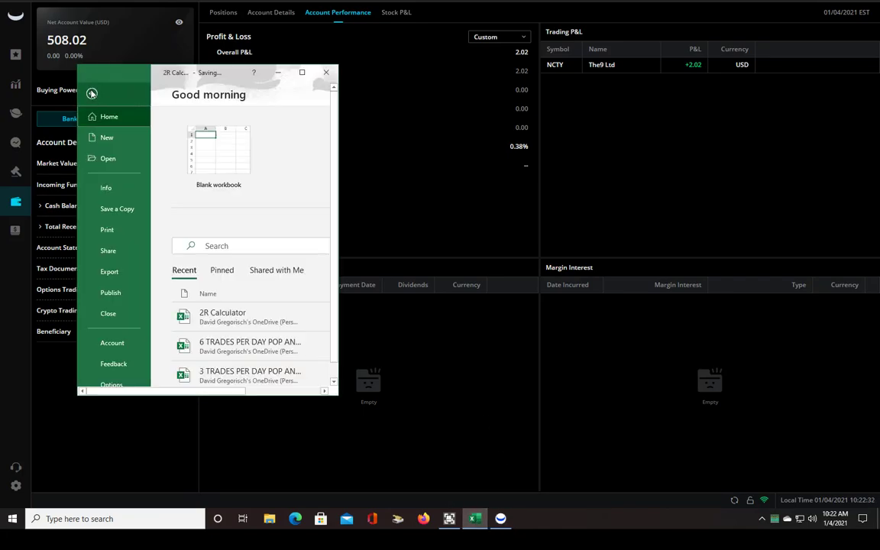
left_click(272, 347)
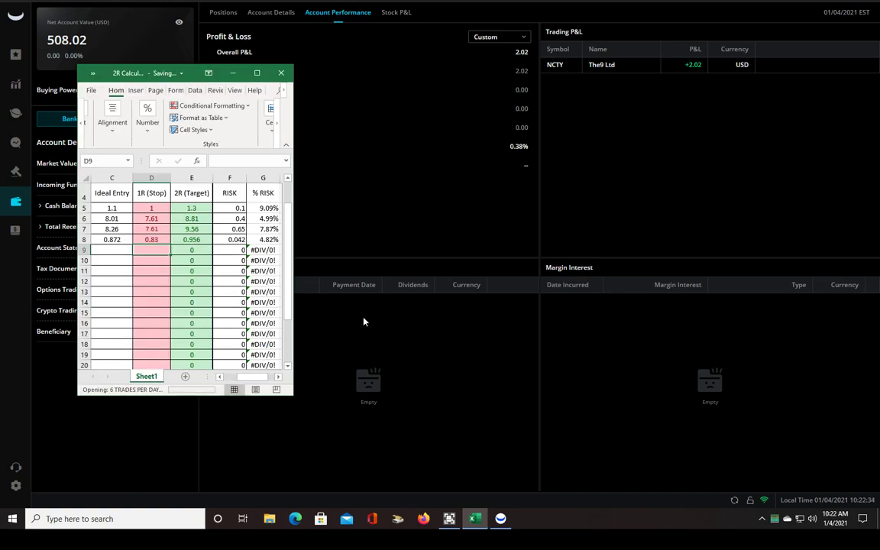
left_click(271, 84)
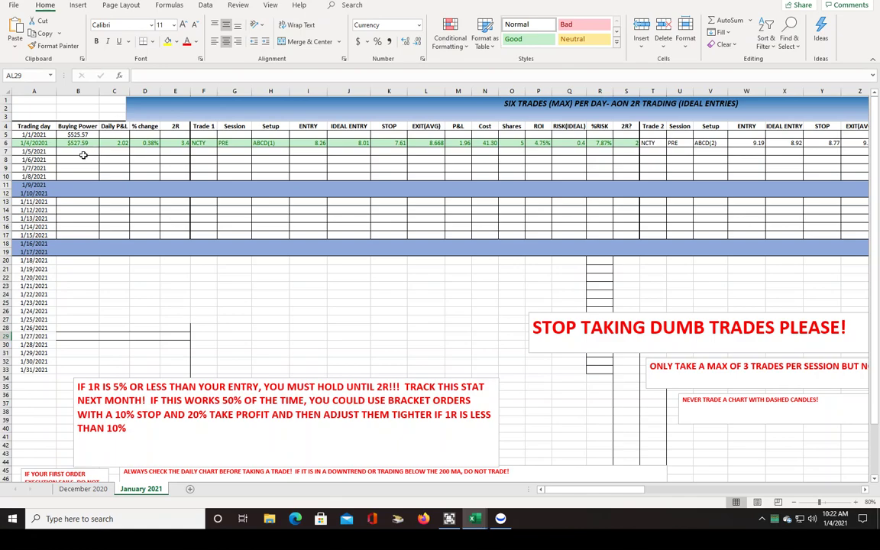
Enter 0.43 as Trade 3's P&L in cell AK6, then switch back to Webull
left_click(501, 524)
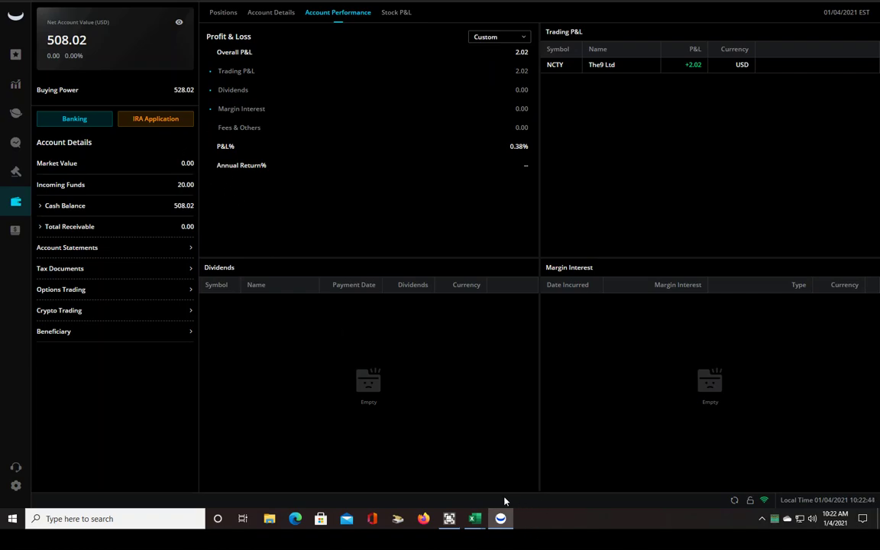
mouse_move(474, 519)
left_click(474, 437)
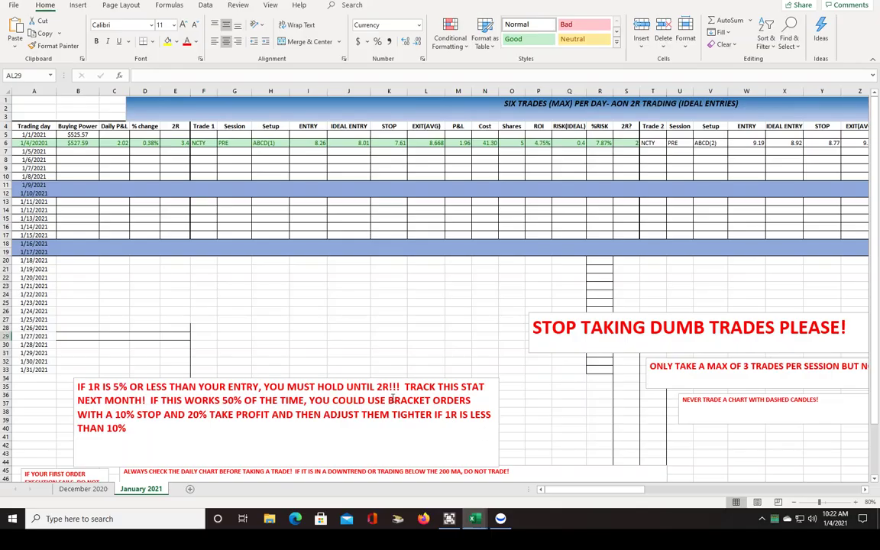
left_click(86, 151)
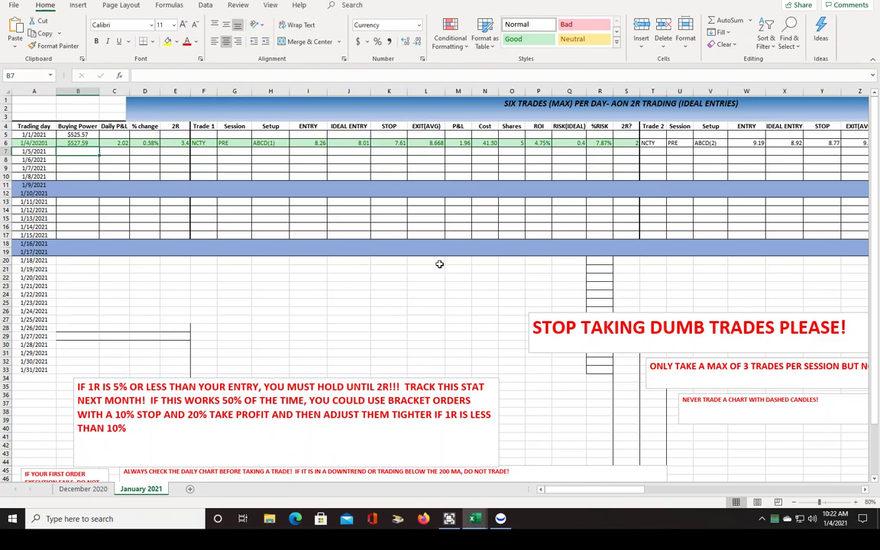
left_click_drag(597, 490, 655, 490)
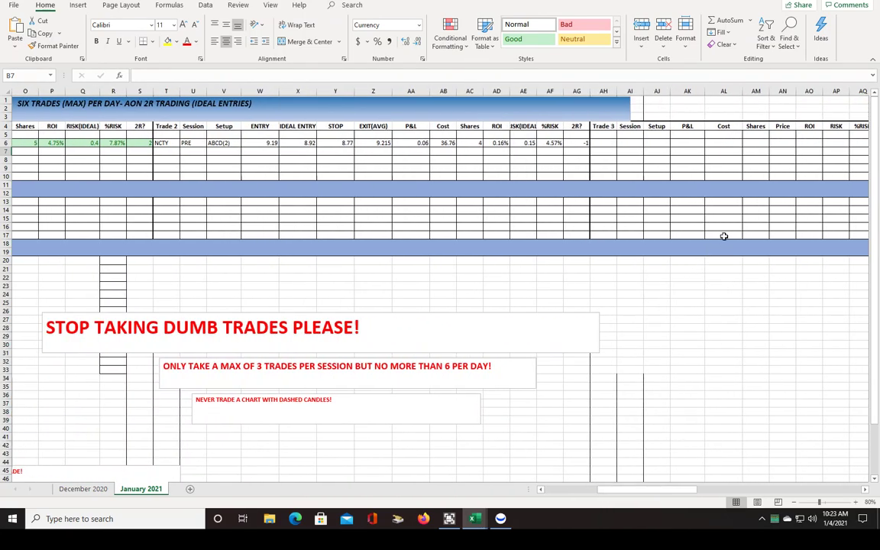
left_click(694, 144)
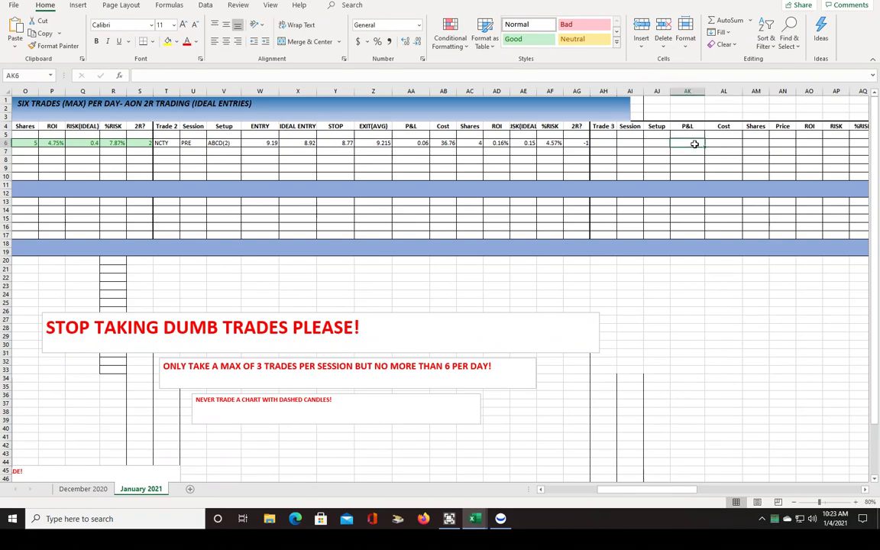
type("0.")
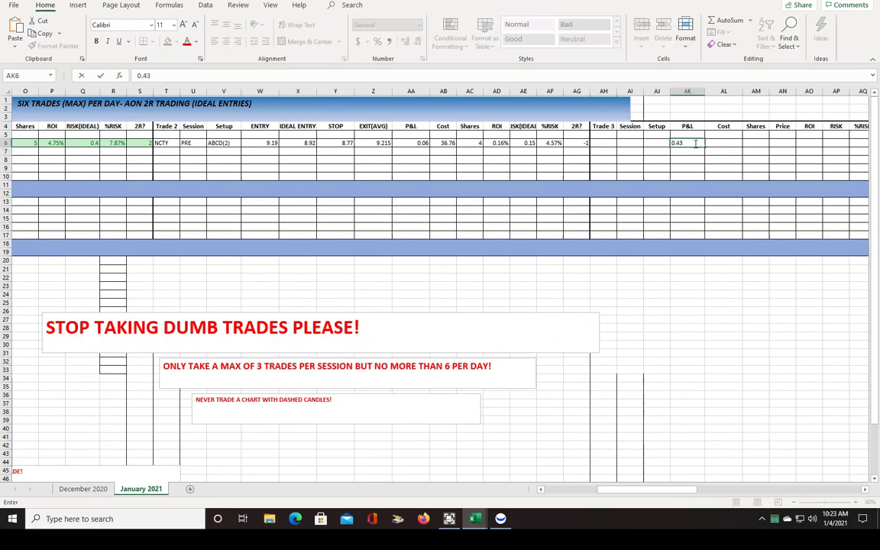
type("43")
scroll(596, 428, "left", 5)
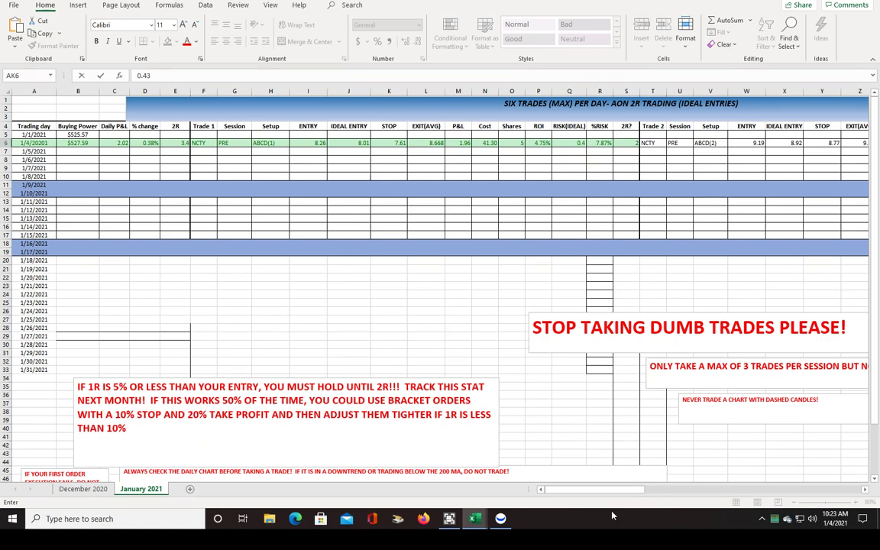
key("alt+Tab")
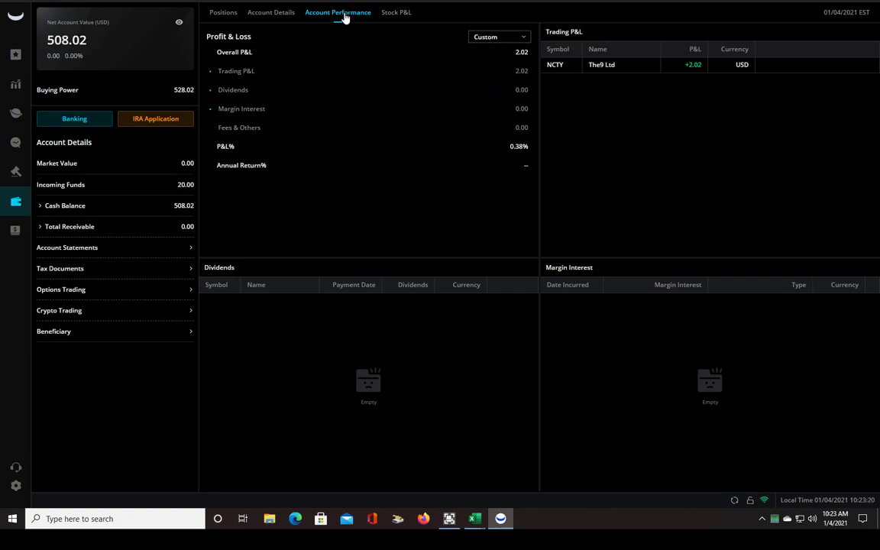
left_click(496, 38)
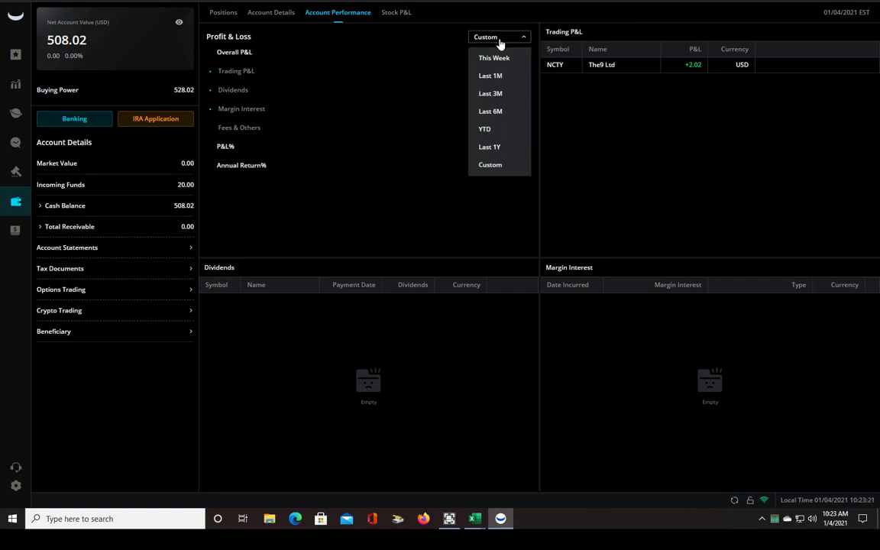
left_click(491, 165)
left_click(645, 126)
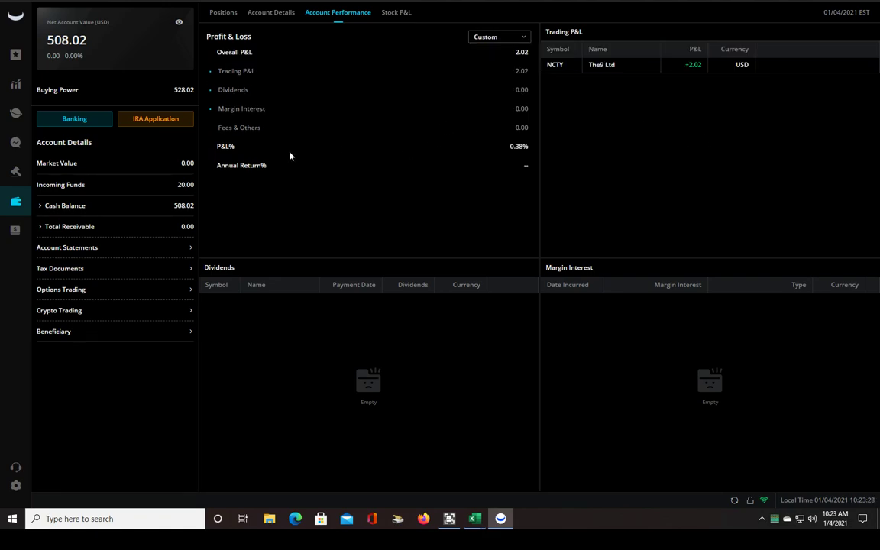
Open the CHEK scalp trading layout from the Trade icon and zoom the middle 1m chart
left_click(15, 173)
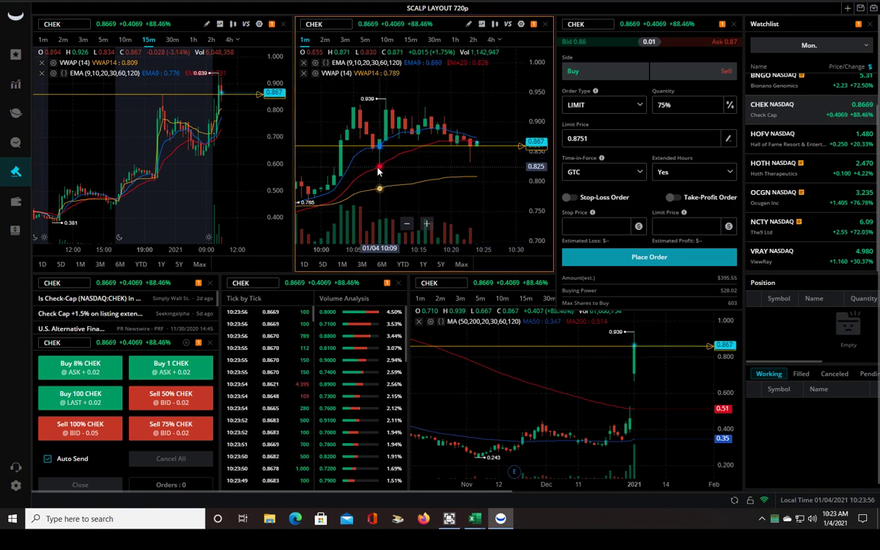
scroll(448, 221, "down", 2)
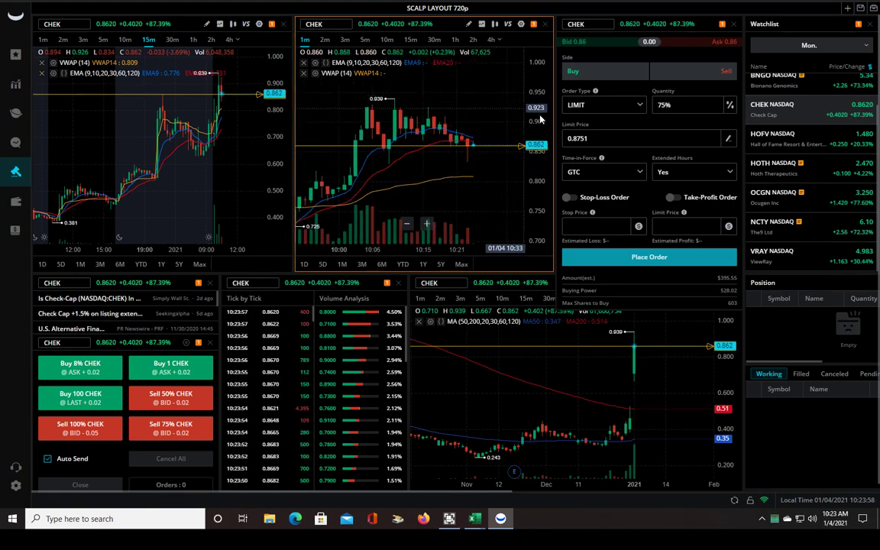
mouse_move(538, 118)
left_mouse_down()
mouse_move(535, 89)
mouse_move(538, 114)
left_mouse_up()
scroll(468, 110, "up", 2)
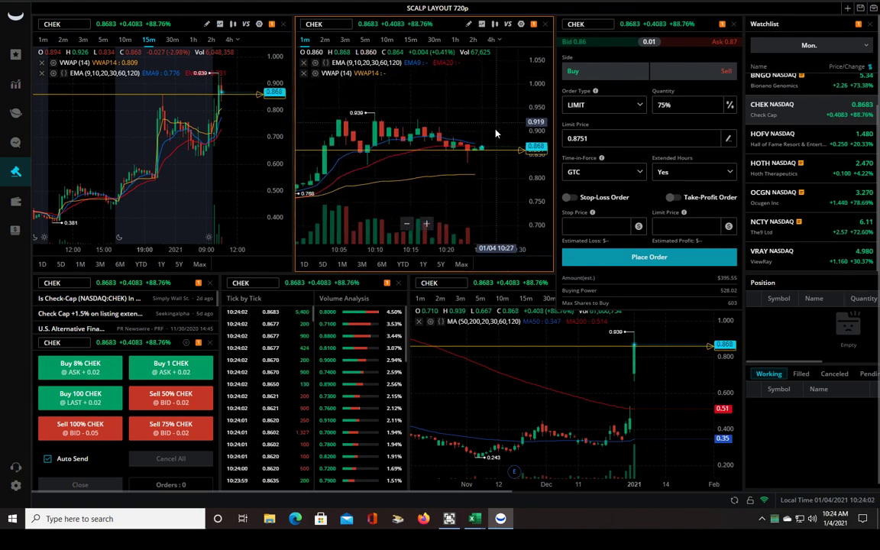
scroll(445, 115, "down", 1)
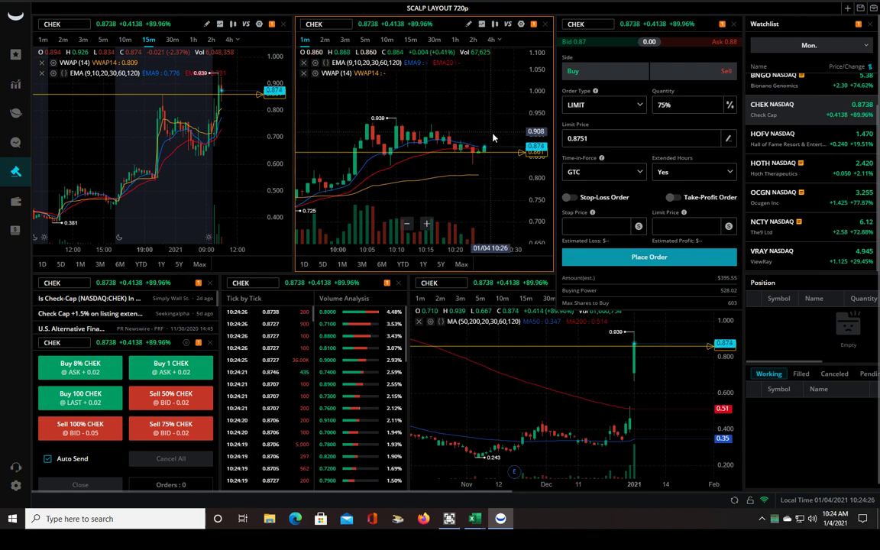
scroll(489, 130, "up", 2)
scroll(546, 141, "up", 1)
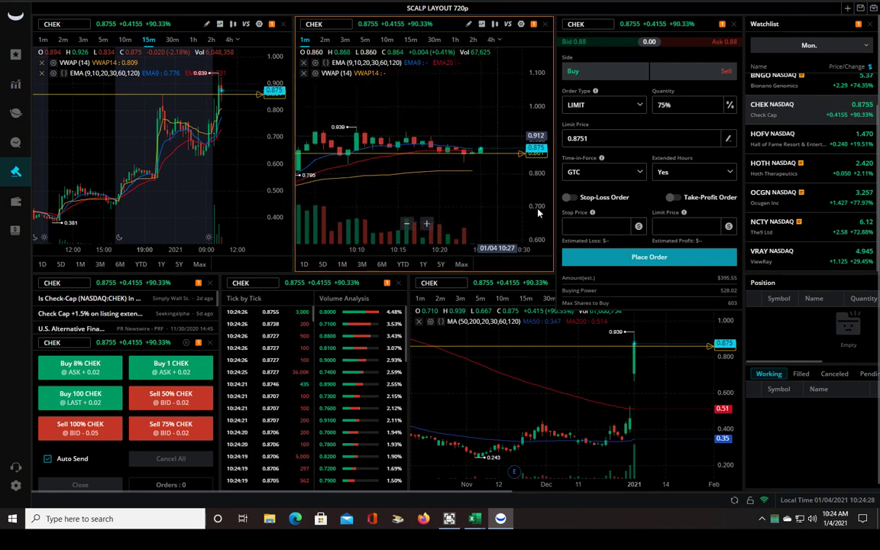
scroll(458, 181, "down", 2)
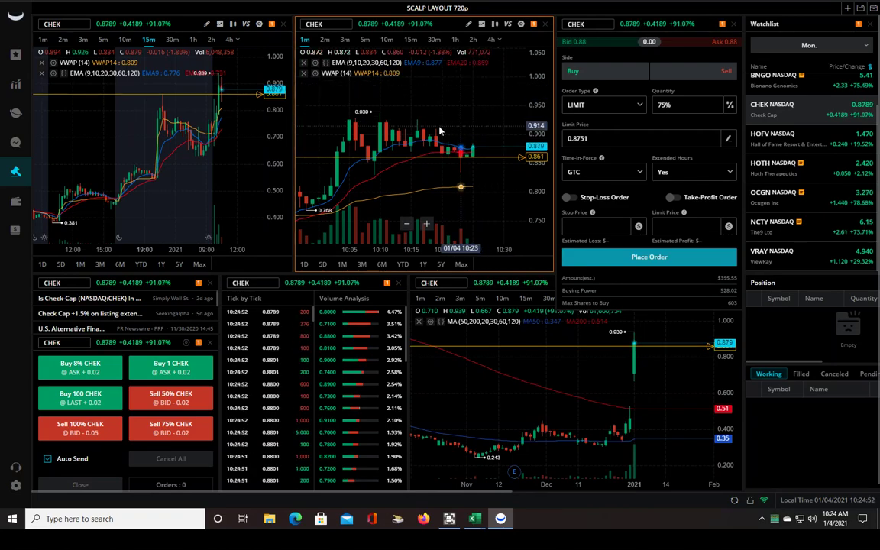
Zoom out on the 1m CHEK chart, then bring Ultra Screen Recorder to the front
scroll(504, 126, "down", 1)
scroll(535, 131, "down", 1)
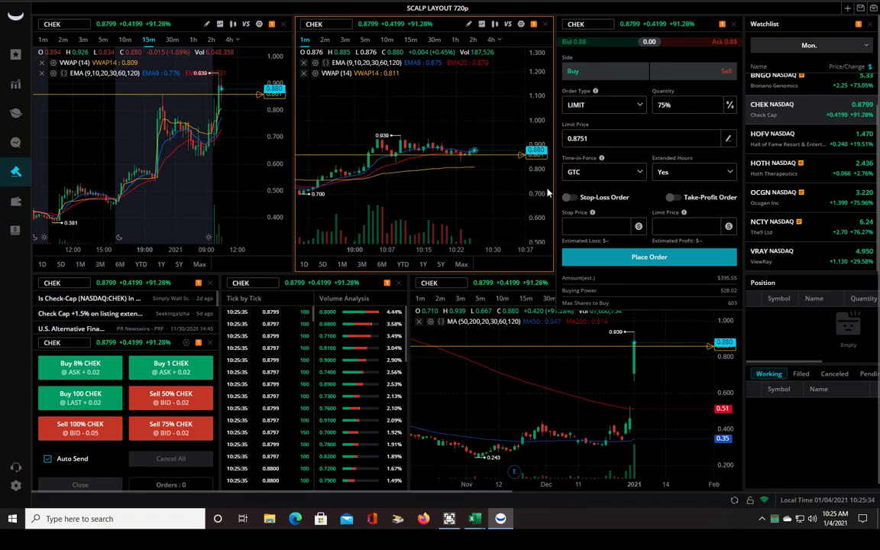
scroll(492, 195, "down", 4)
scroll(487, 196, "down", 4)
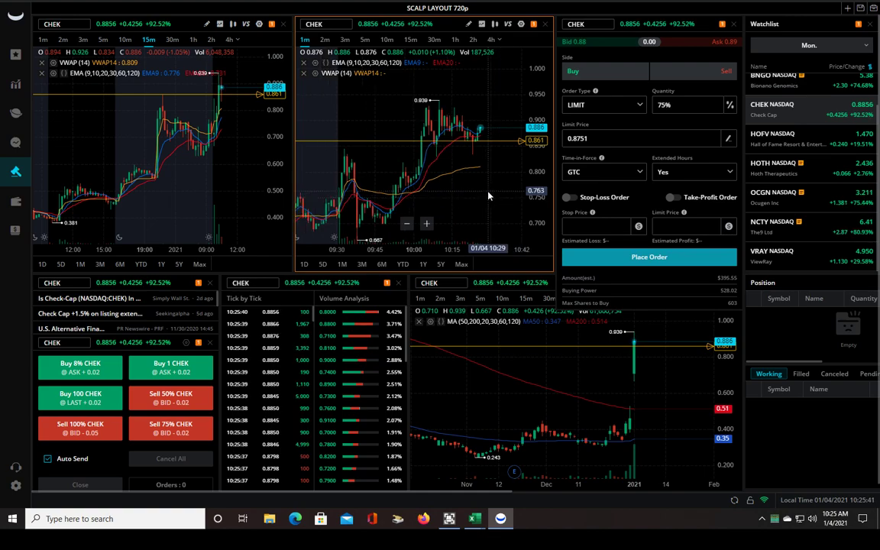
scroll(489, 196, "up", 2)
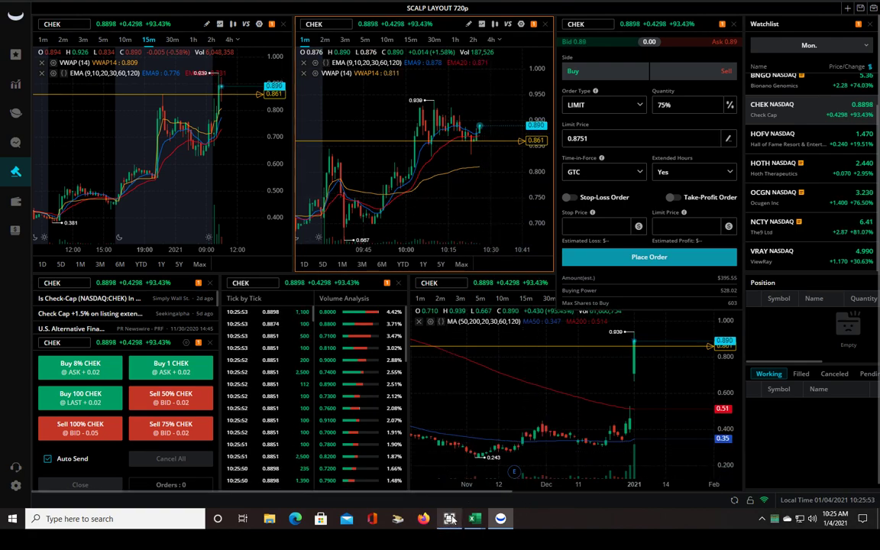
left_click(448, 518)
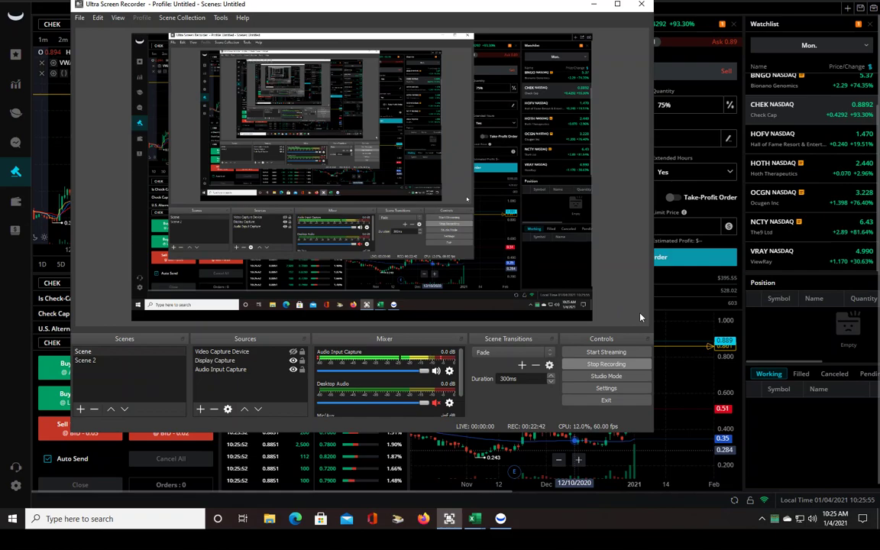